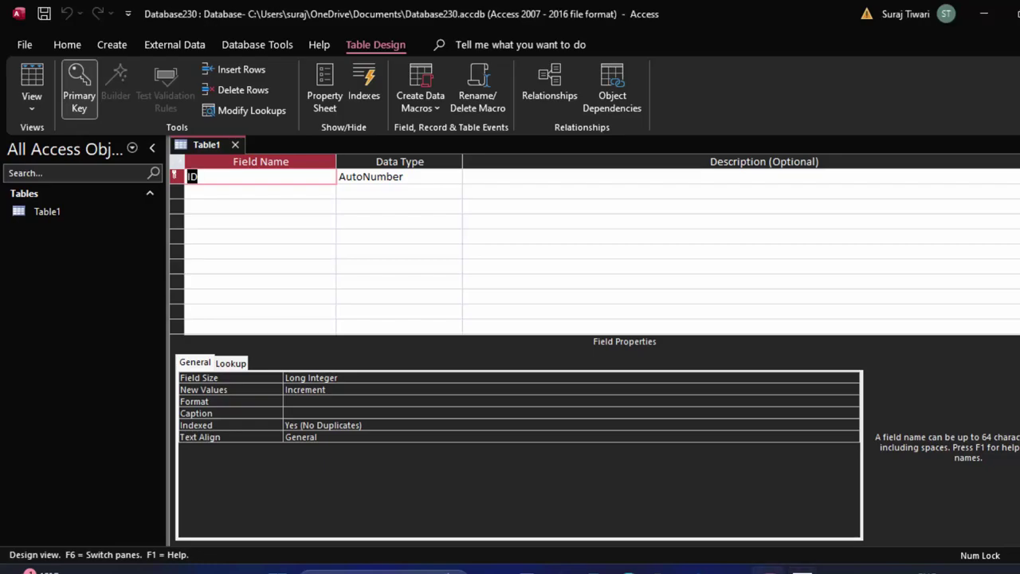
# - Hide Access to reveal the desktop, then refresh the desktop six times
pyautogui.press('super+d')
pyautogui.rightClick(842, 213)
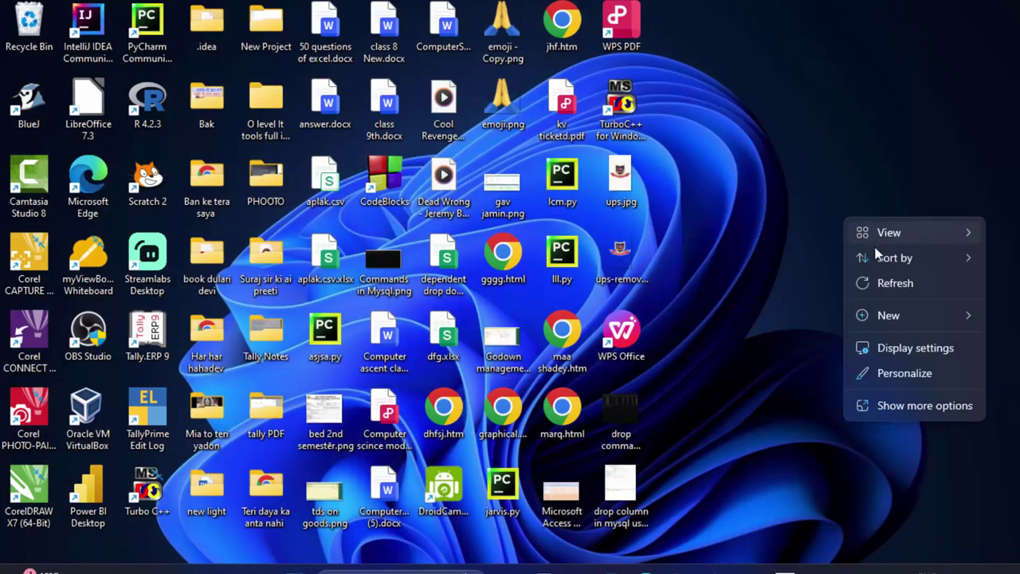
pyautogui.click(885, 282)
pyautogui.rightClick(857, 191)
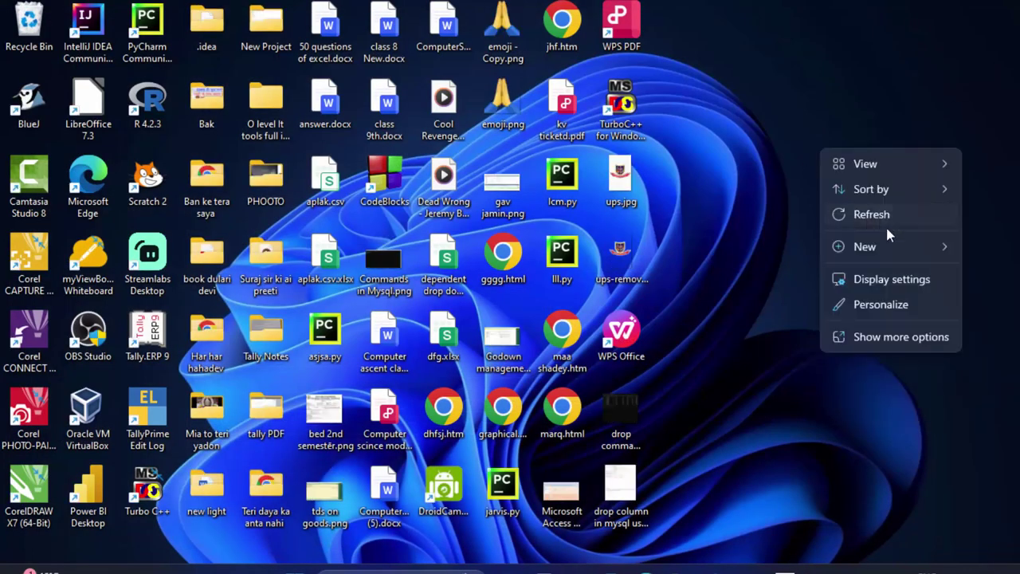
pyautogui.click(887, 222)
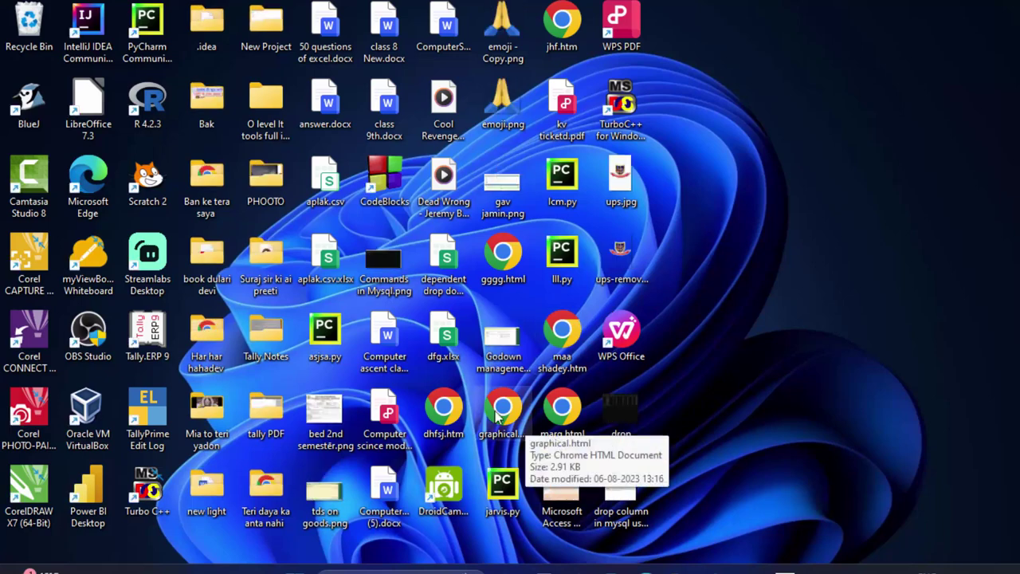
pyautogui.rightClick(814, 98)
pyautogui.click(879, 164)
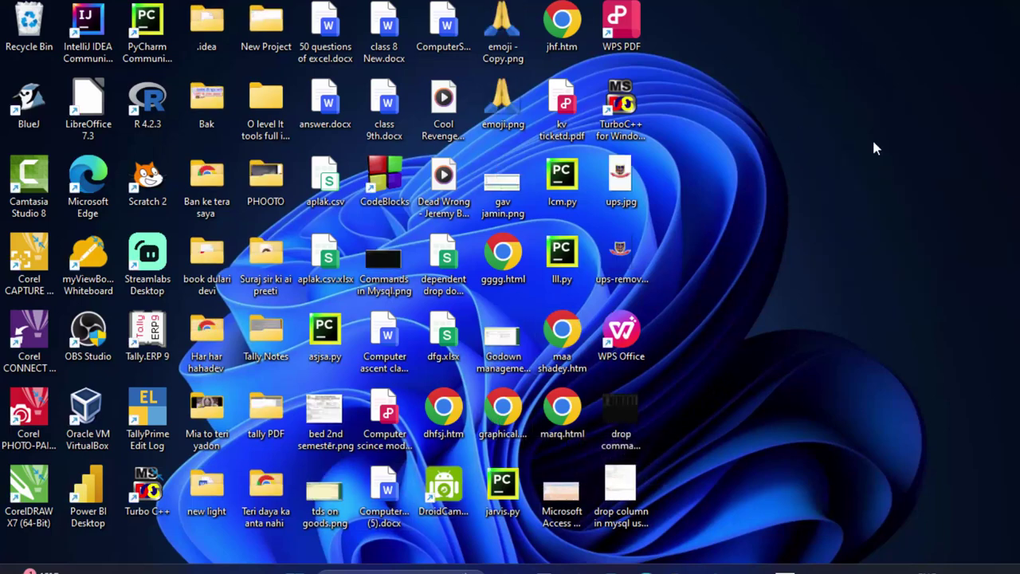
pyautogui.rightClick(874, 155)
pyautogui.click(917, 216)
pyautogui.rightClick(768, 123)
pyautogui.click(813, 185)
pyautogui.rightClick(806, 114)
pyautogui.click(853, 181)
# - Launch Microsoft Access from a Start search for 'ac'
pyautogui.click(311, 570)
pyautogui.write('ac')
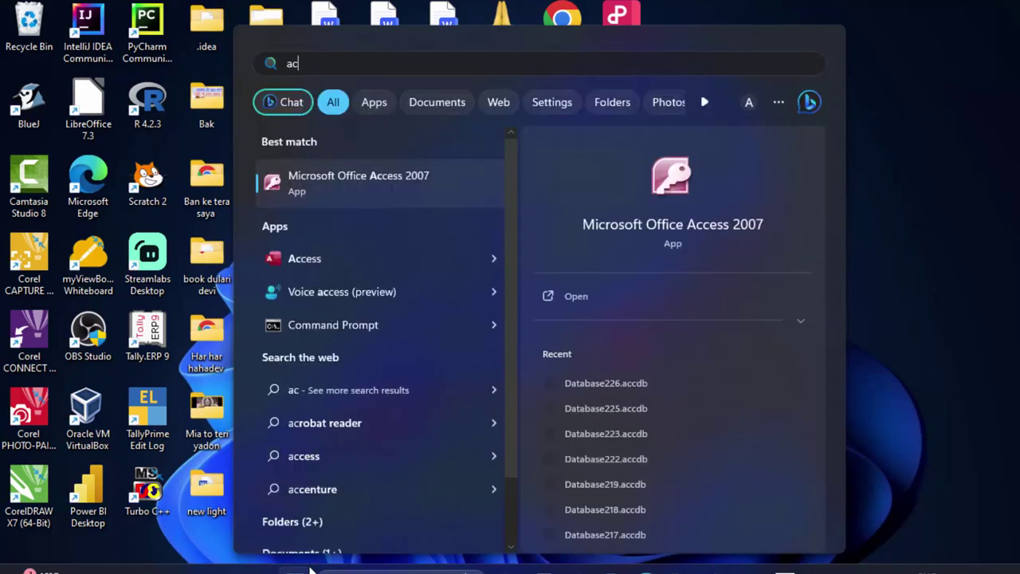
pyautogui.click(350, 258)
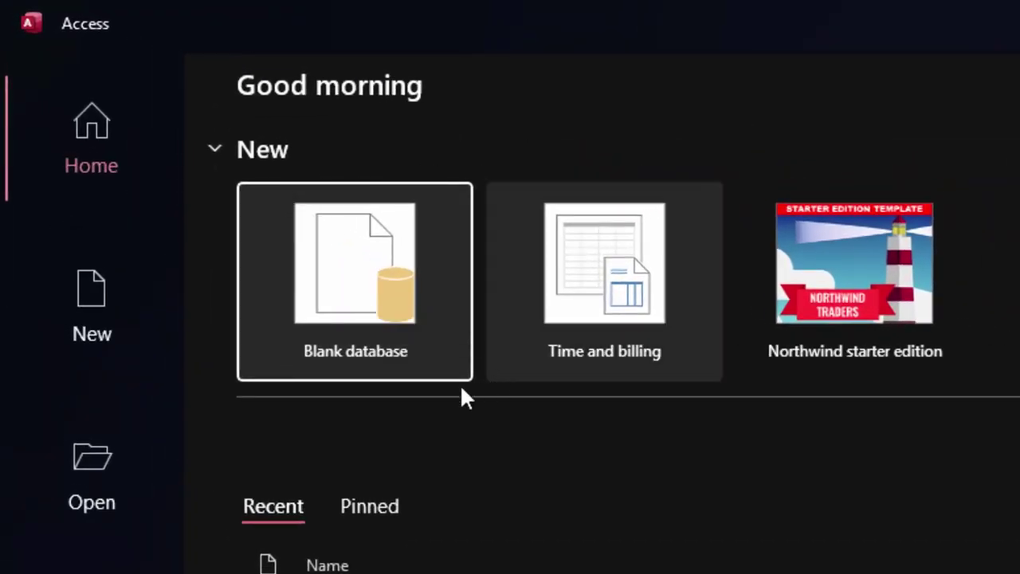
# - Create a blank database named Database231.accdb
pyautogui.click(382, 283)
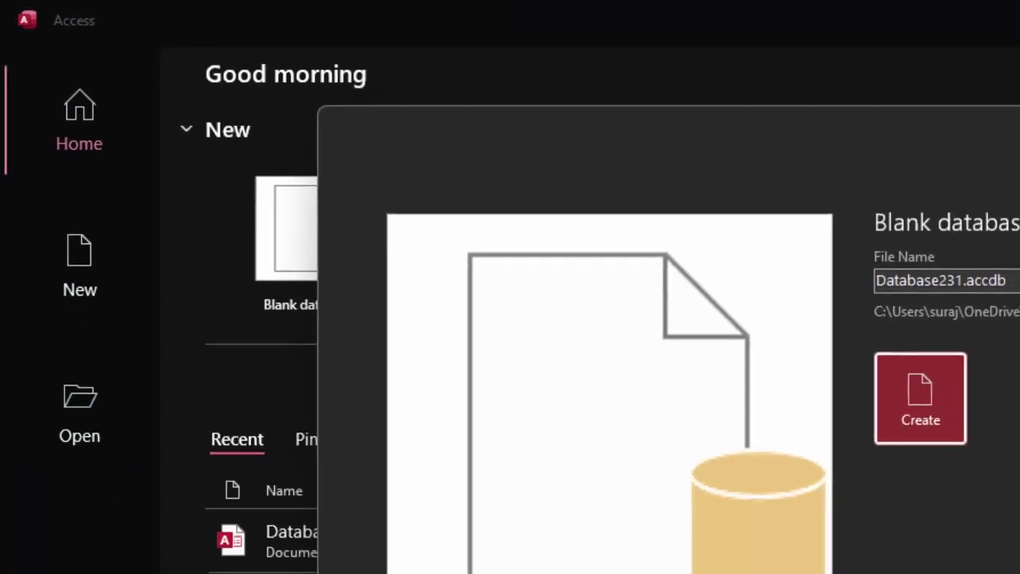
pyautogui.click(925, 255)
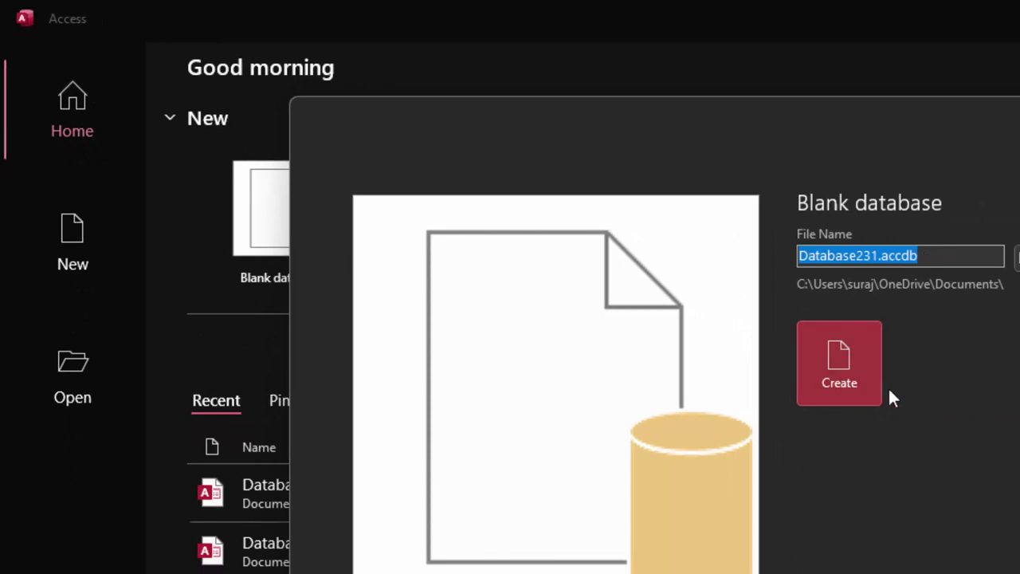
pyautogui.click(842, 367)
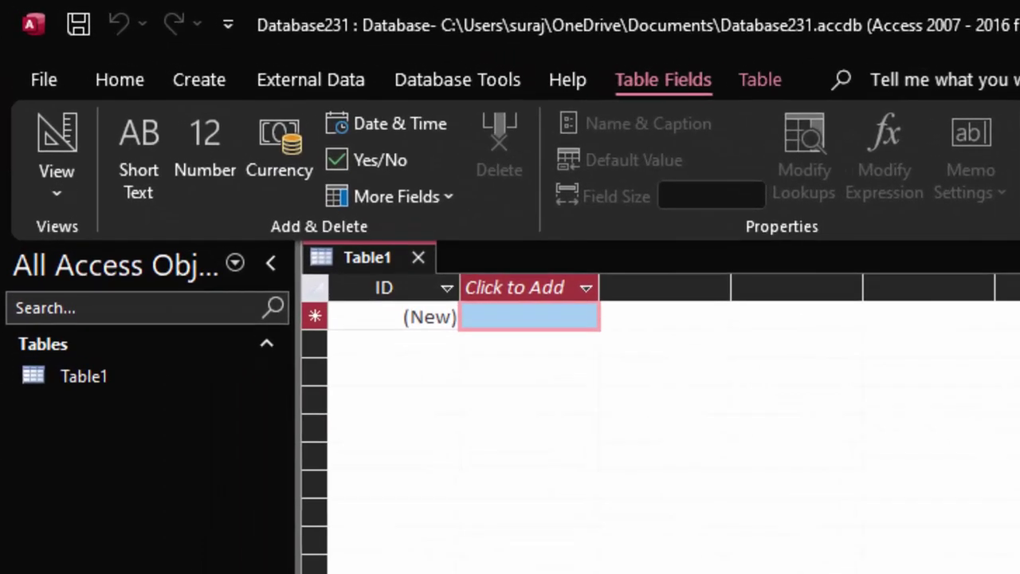
# - Switch Table1 to Design View, saving it as 'Student'
pyautogui.click(46, 191)
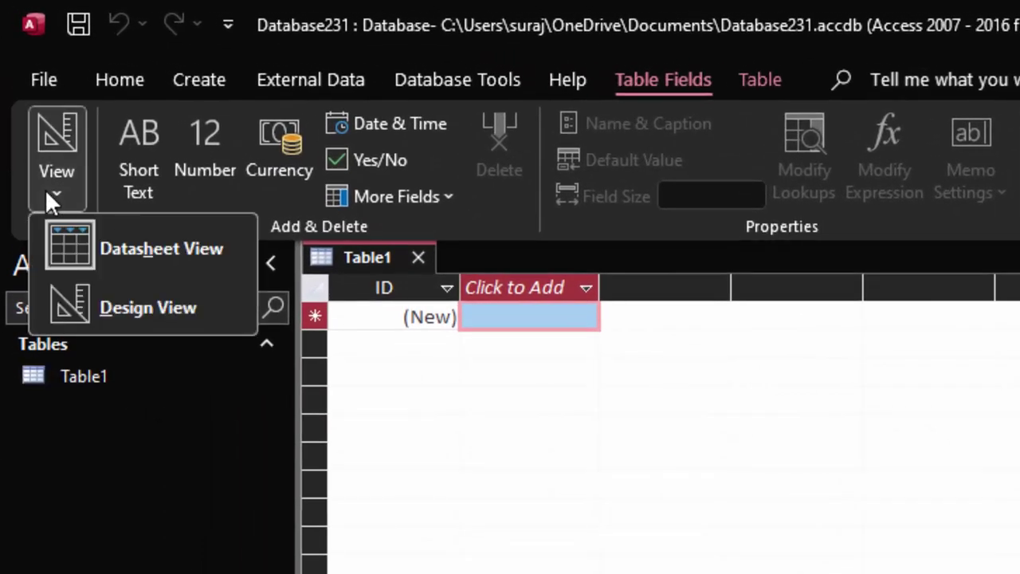
pyautogui.click(110, 298)
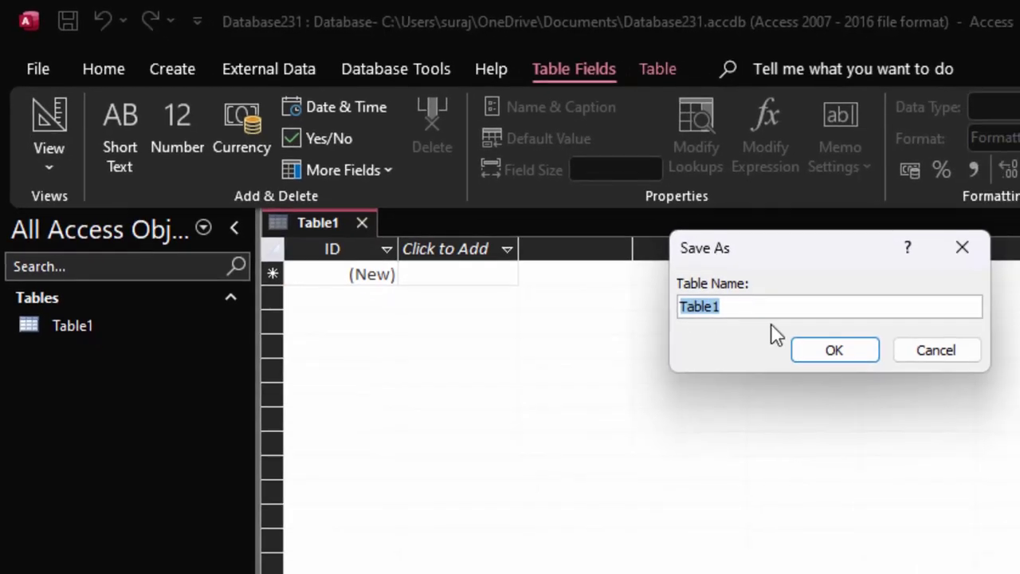
pyautogui.press('BackSpace')
pyautogui.write('S')
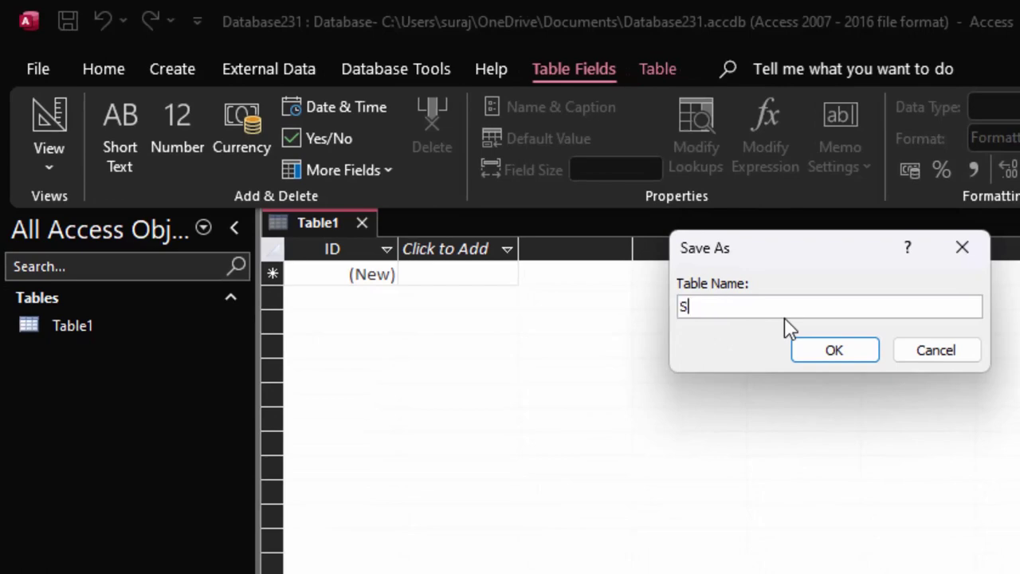
pyautogui.write('tudent')
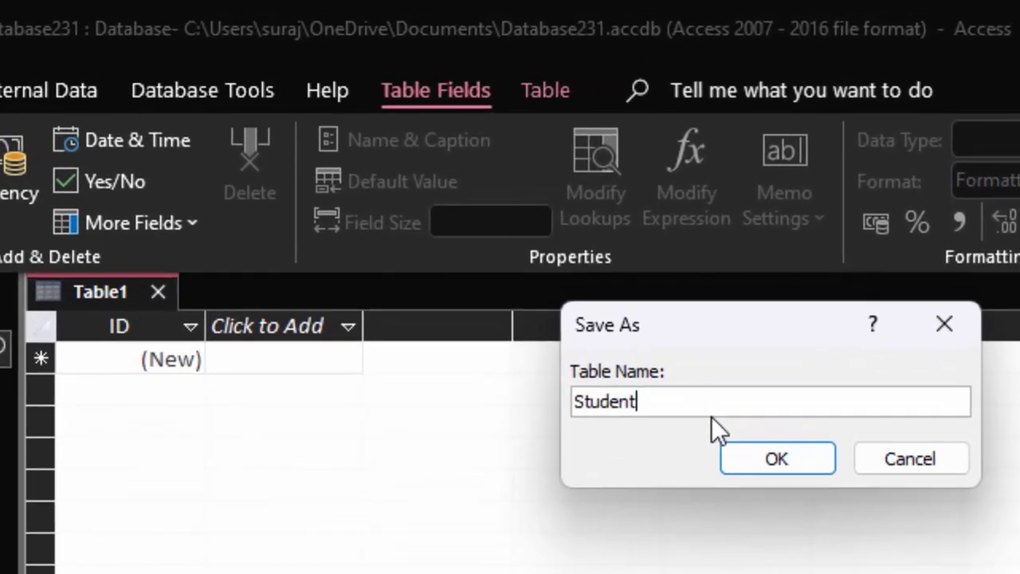
pyautogui.click(754, 468)
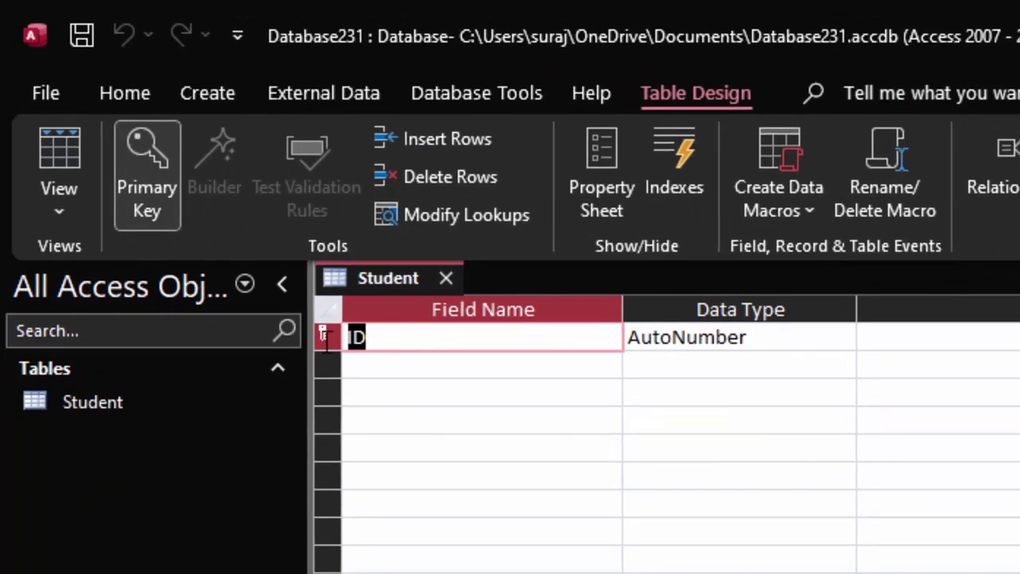
# - Add Short Text fields NameofStudent and NameofFather below ID, then switch to Datasheet View
pyautogui.click(375, 364)
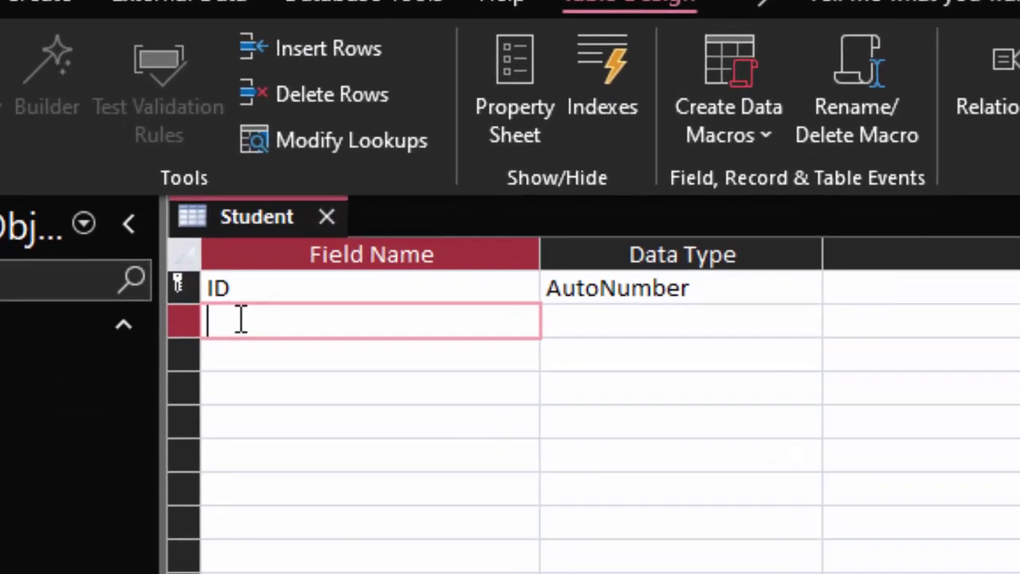
pyautogui.write('Name')
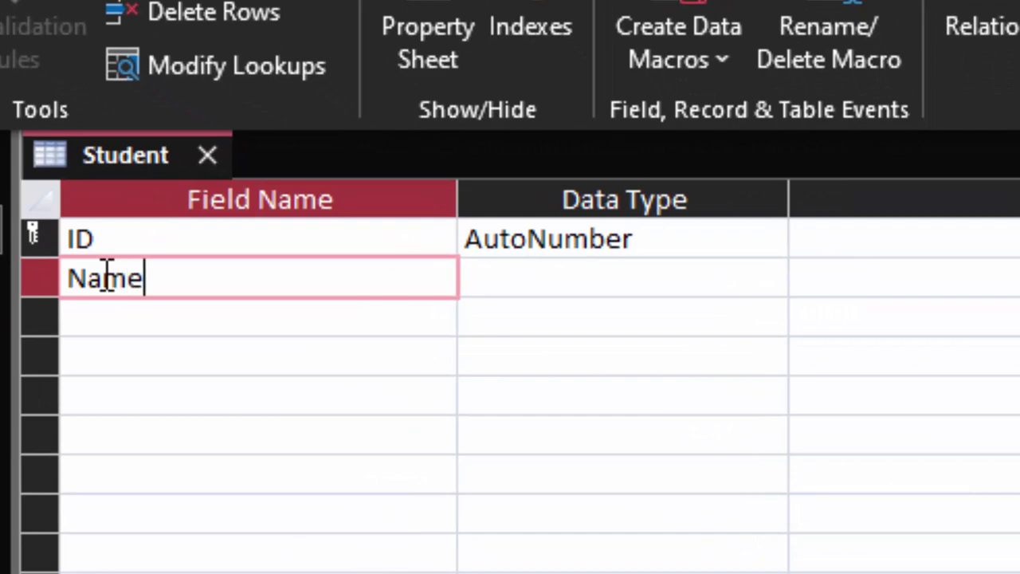
pyautogui.write('ofStu')
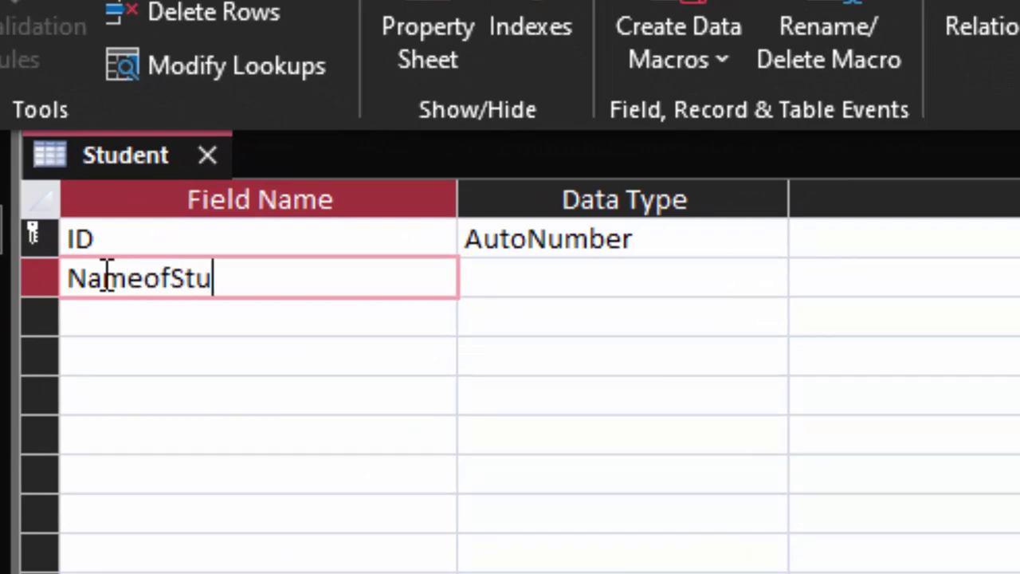
pyautogui.write('dent')
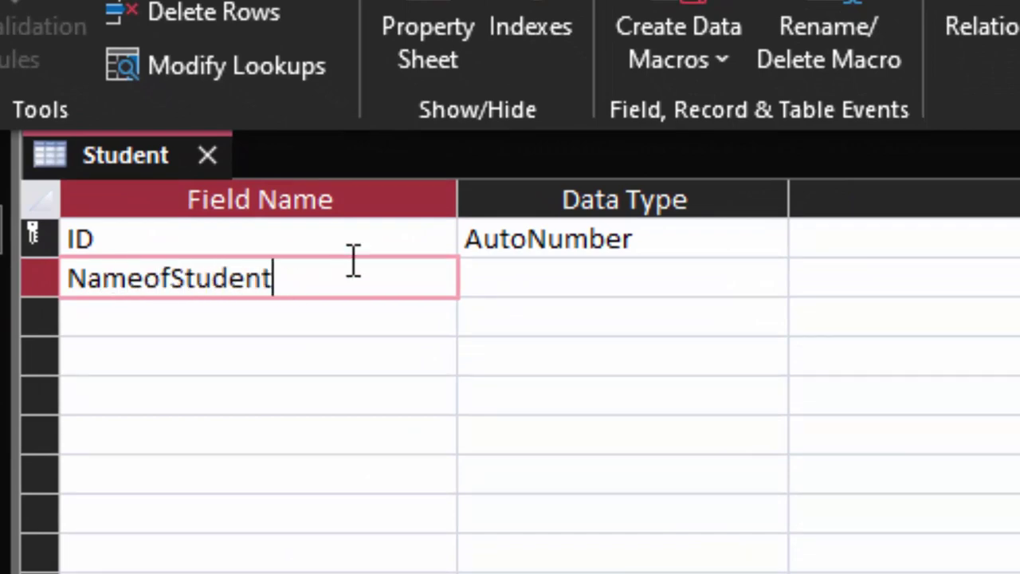
pyautogui.click(539, 274)
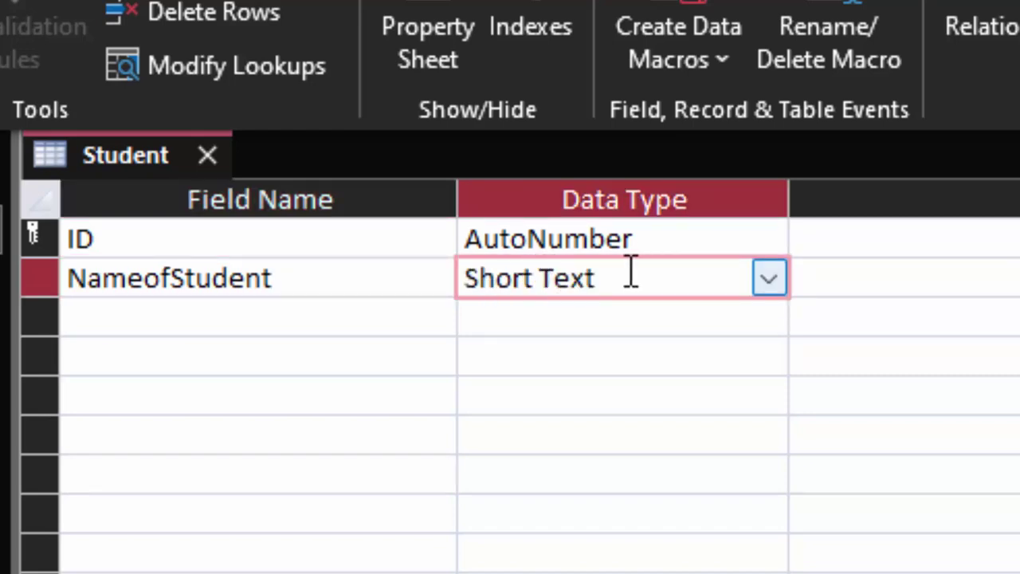
pyautogui.click(139, 316)
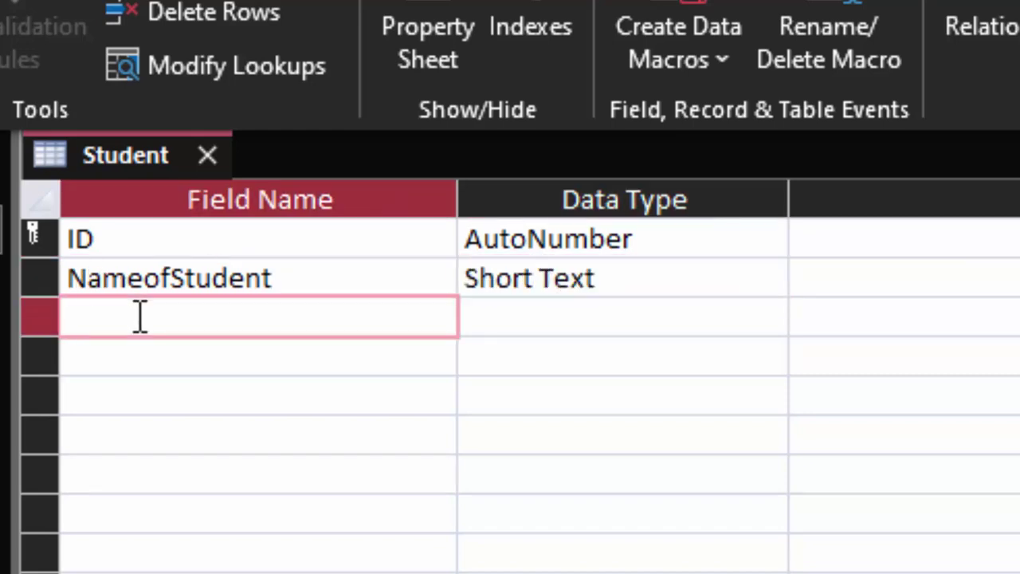
pyautogui.write('Fat')
pyautogui.press('BackSpace')
pyautogui.press('BackSpace')
pyautogui.press('BackSpace')
pyautogui.write('Nameof')
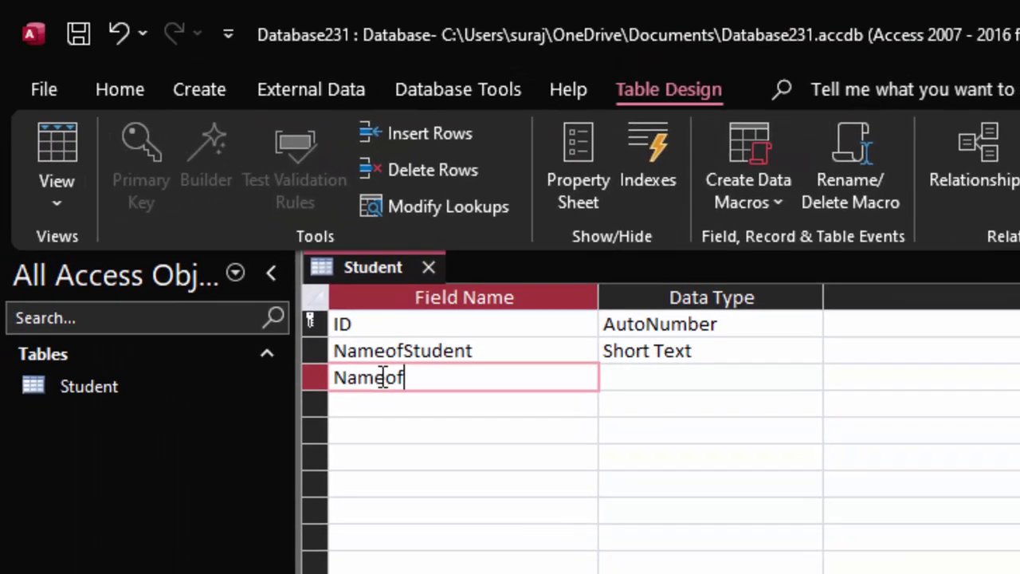
pyautogui.write('G')
pyautogui.press('BackSpace')
pyautogui.write('Fat')
pyautogui.write('her')
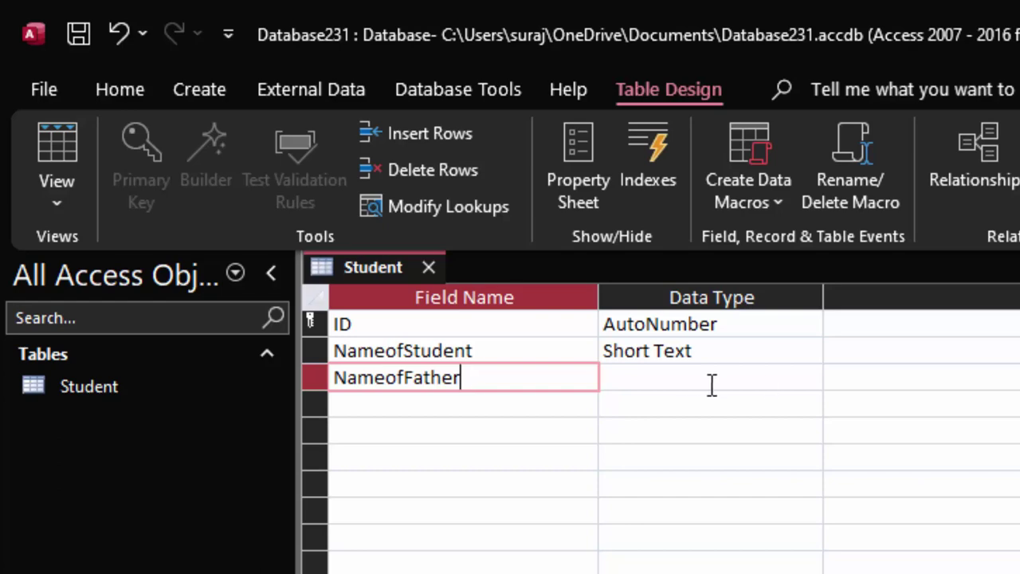
pyautogui.click(691, 381)
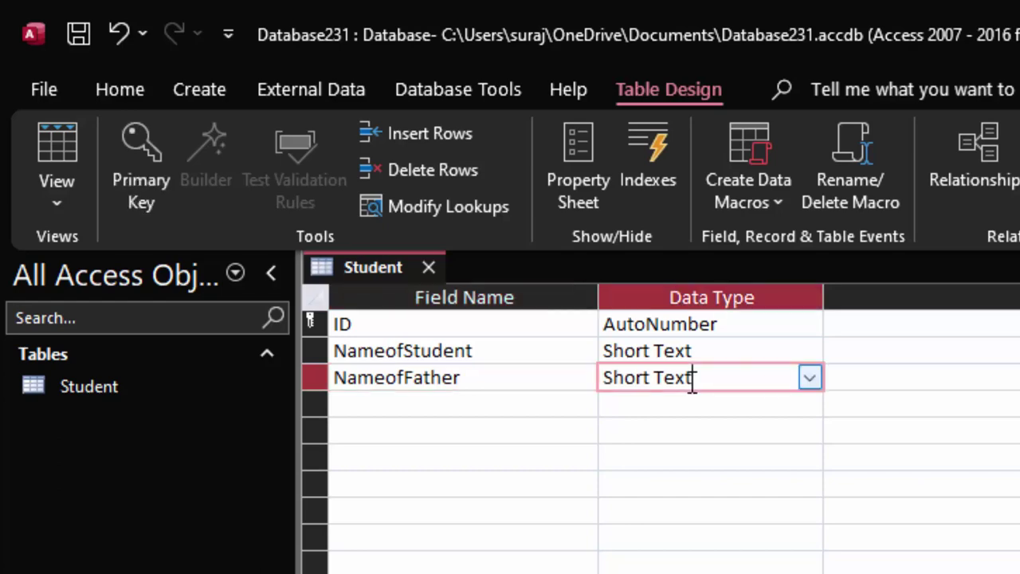
pyautogui.click(36, 129)
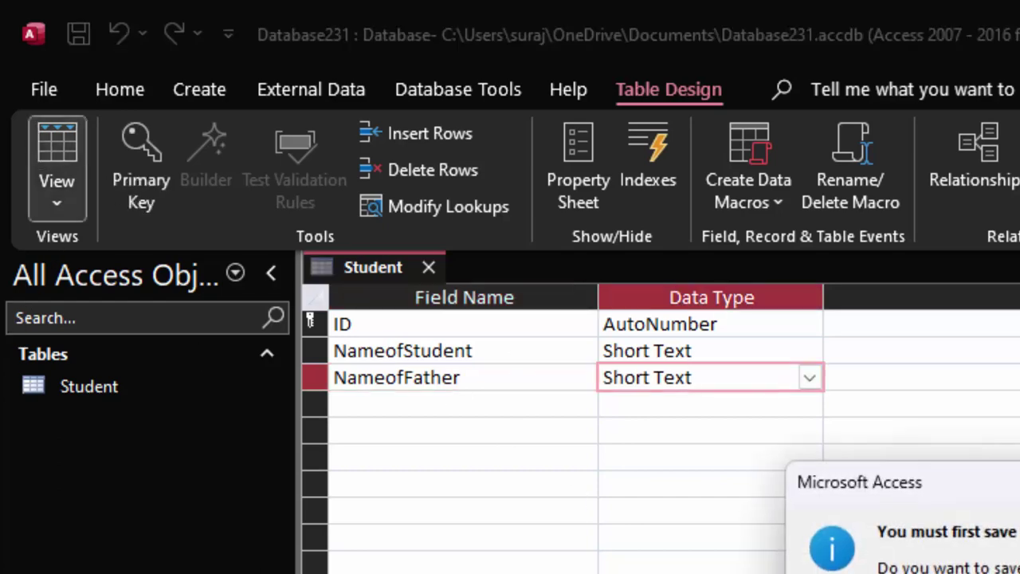
# - Save the table, widen NameofStudent, and enter the first two student/father name records
pyautogui.press('Return')
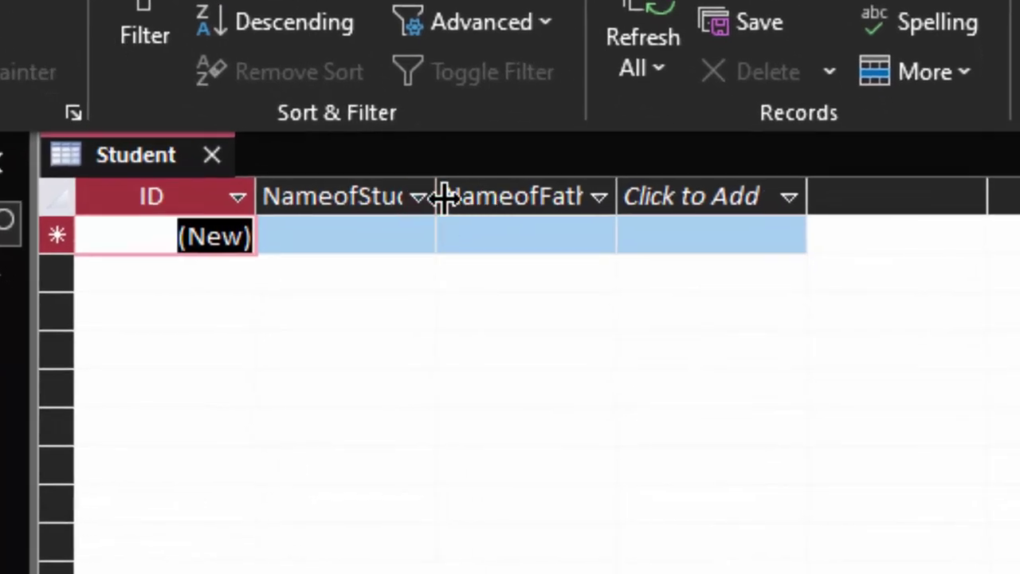
pyautogui.moveTo(436, 196); pyautogui.dragTo(576, 295)
pyautogui.click(359, 233)
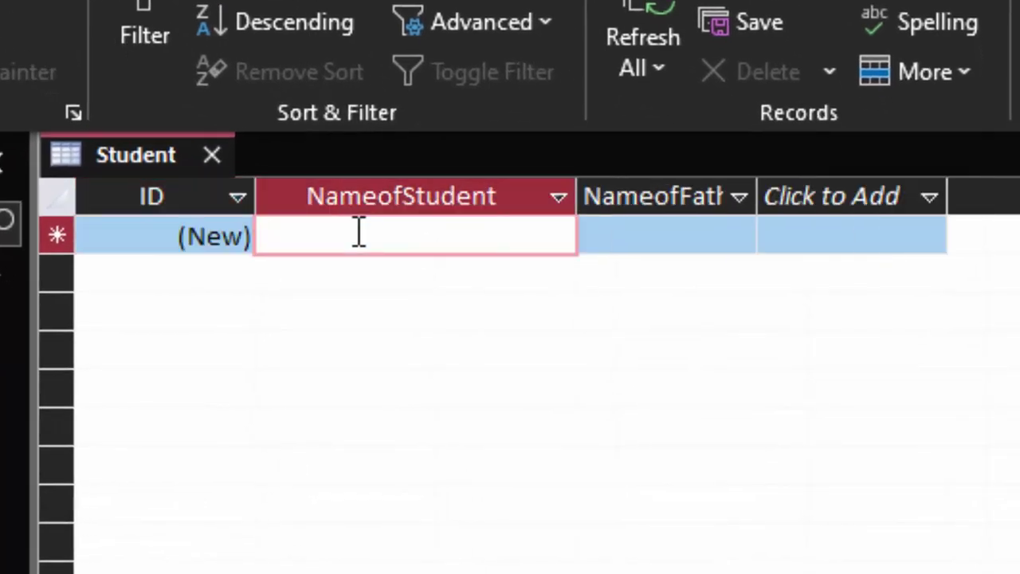
pyautogui.write('R')
pyautogui.write('itesh')
pyautogui.press('Tab')
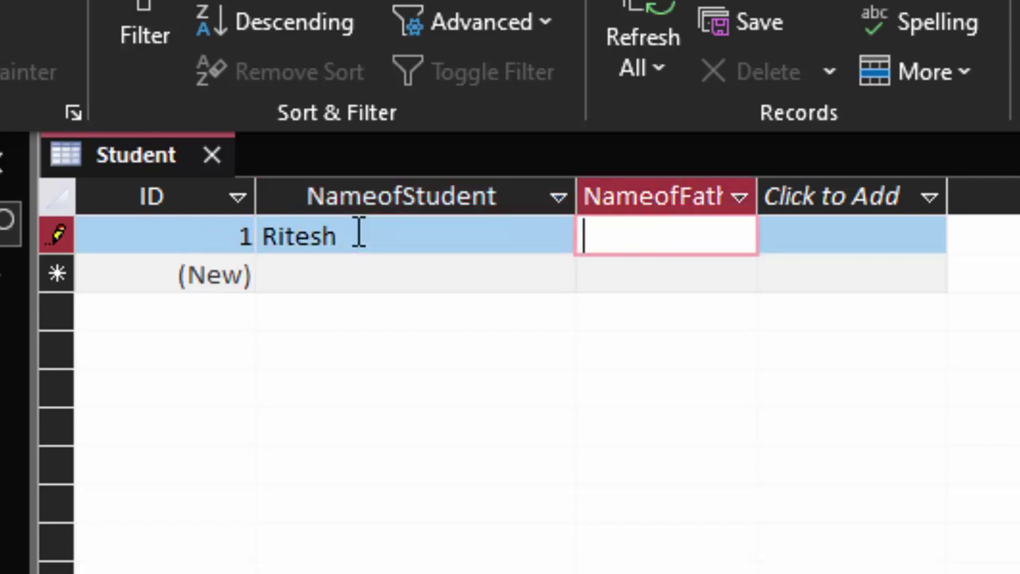
pyautogui.write('Om')
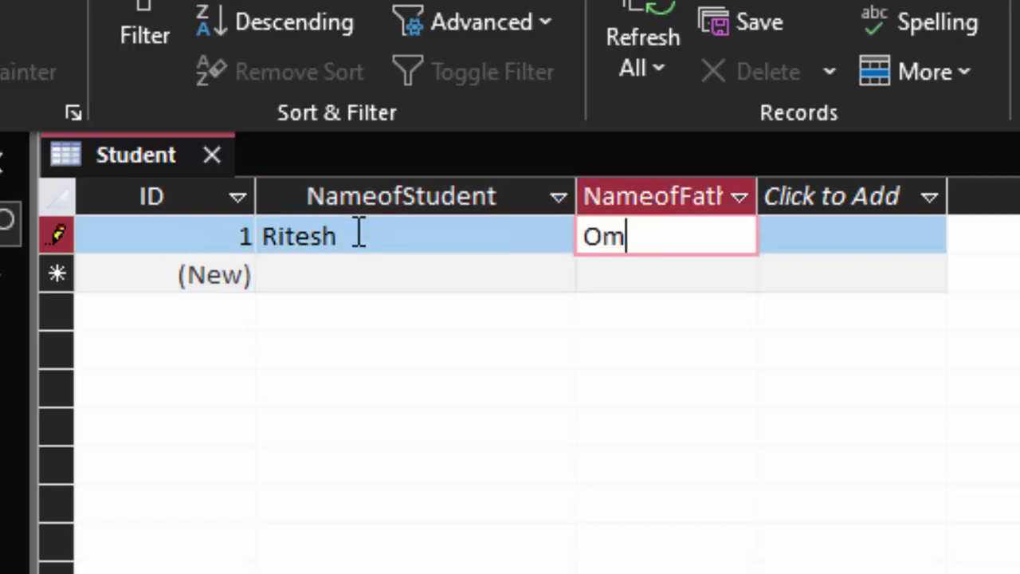
pyautogui.write('Prakas')
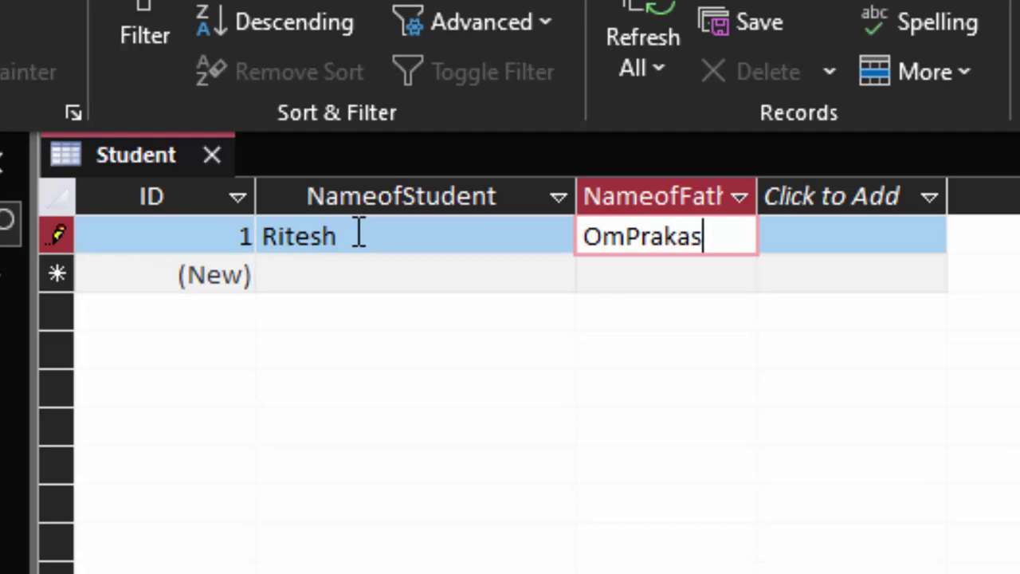
pyautogui.write('h')
pyautogui.press('Tab')
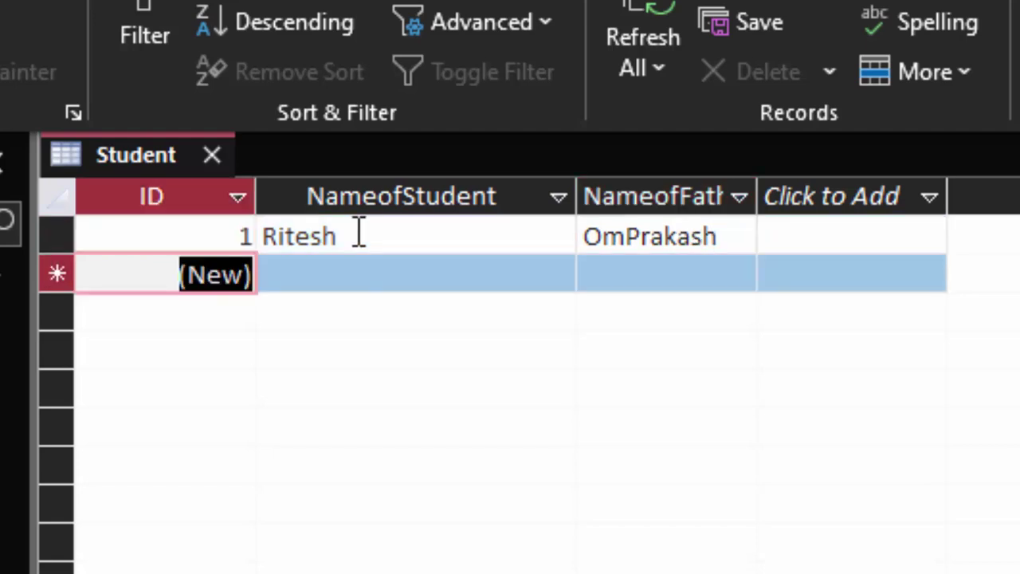
pyautogui.press('Tab')
pyautogui.write('Sumit')
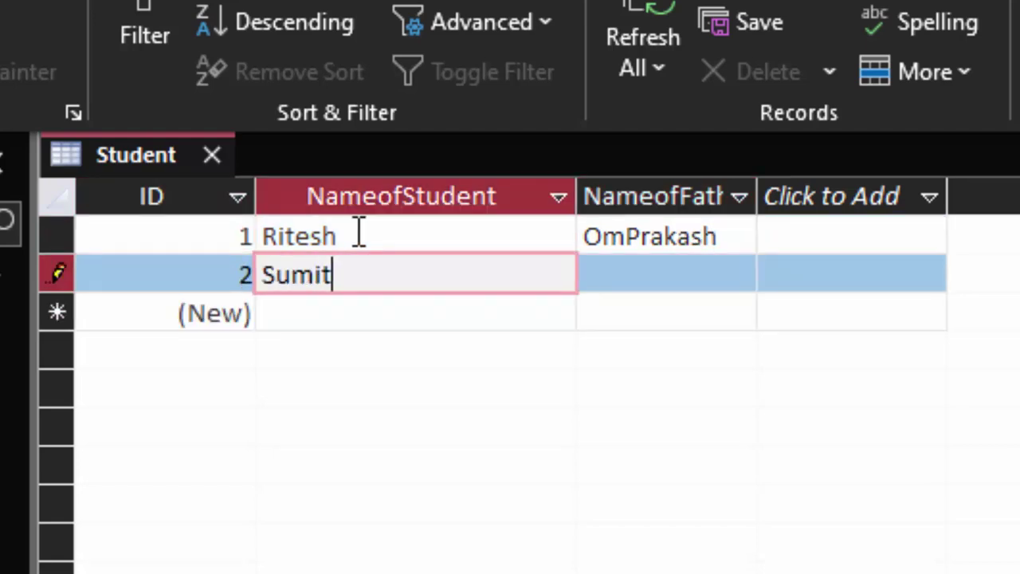
pyautogui.press('Tab')
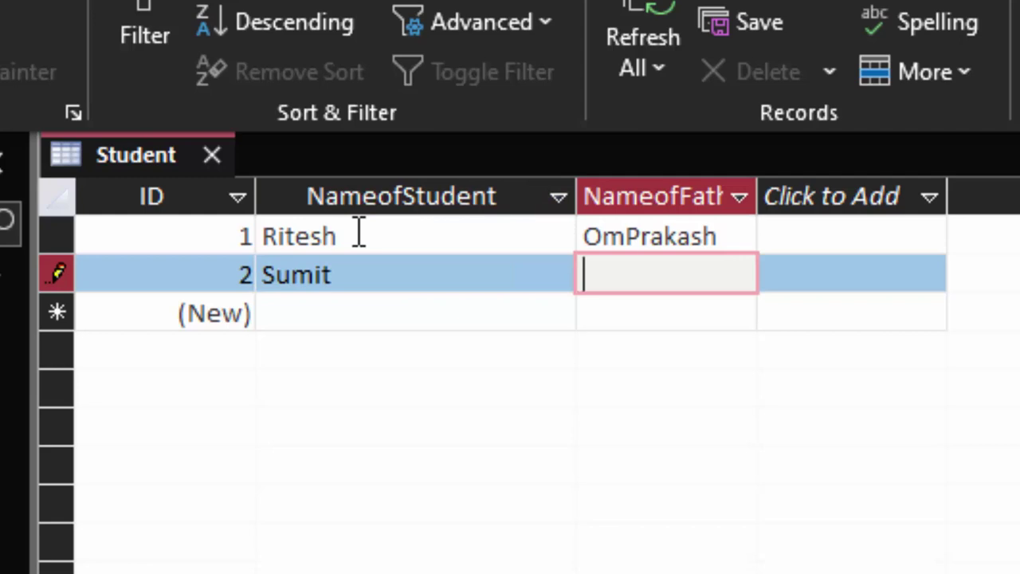
pyautogui.write('Ram ')
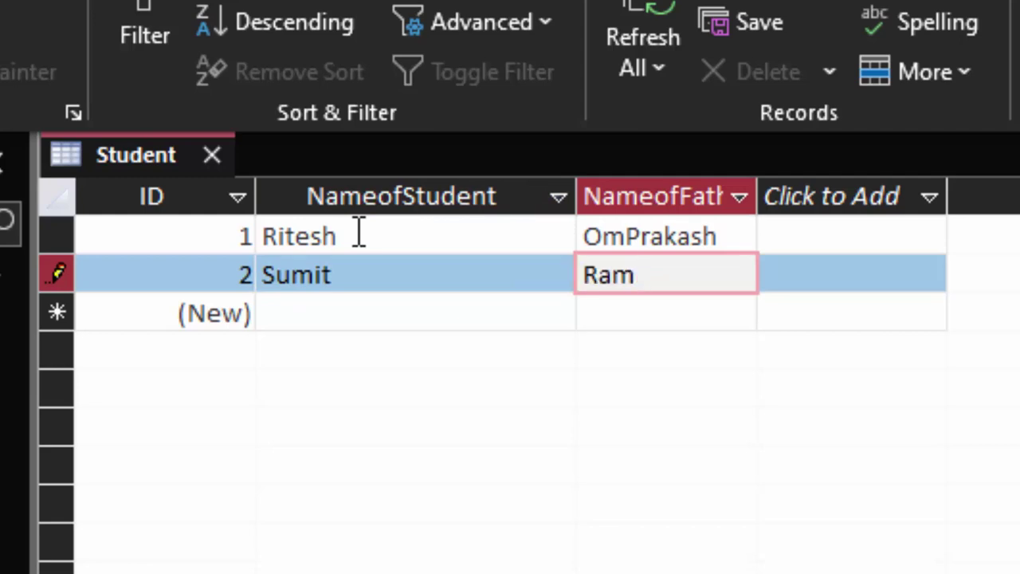
pyautogui.write('Singh')
pyautogui.press('Tab')
pyautogui.press('Tab')
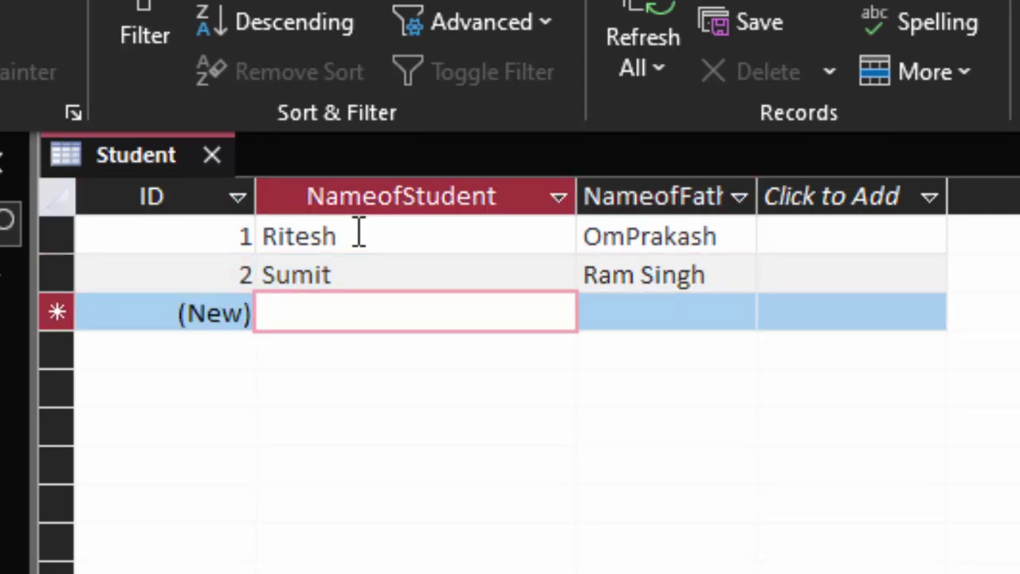
# - Enter the third and fourth student/father name records
pyautogui.write('Ri')
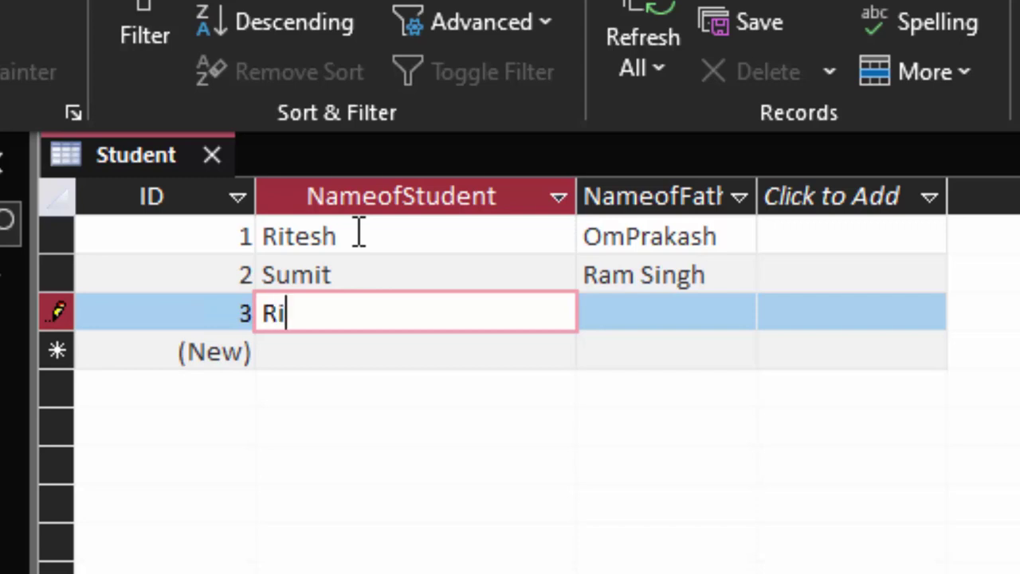
pyautogui.write('nku')
pyautogui.press('Tab')
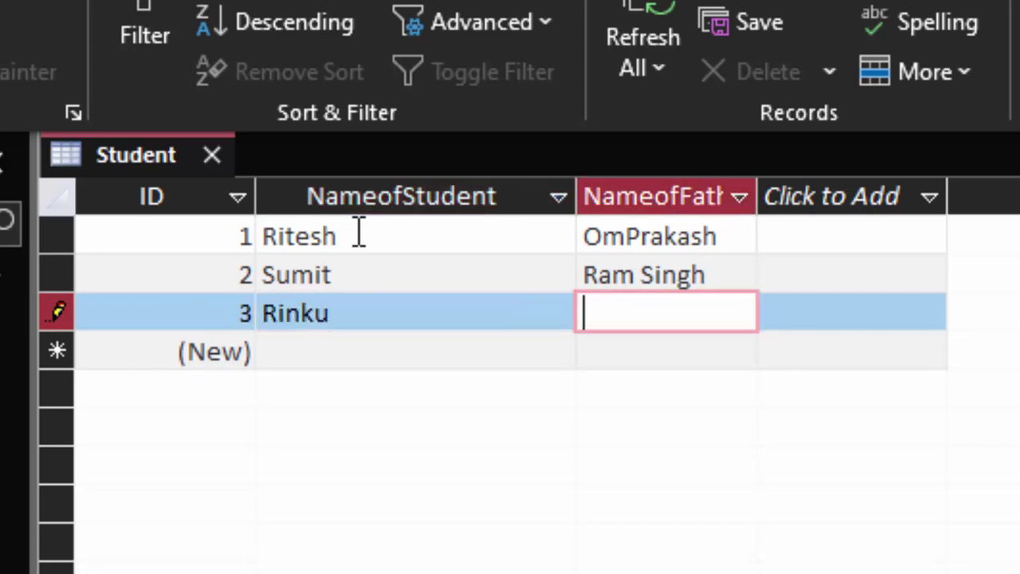
pyautogui.write('Y')
pyautogui.write('uvraj')
pyautogui.press('Tab')
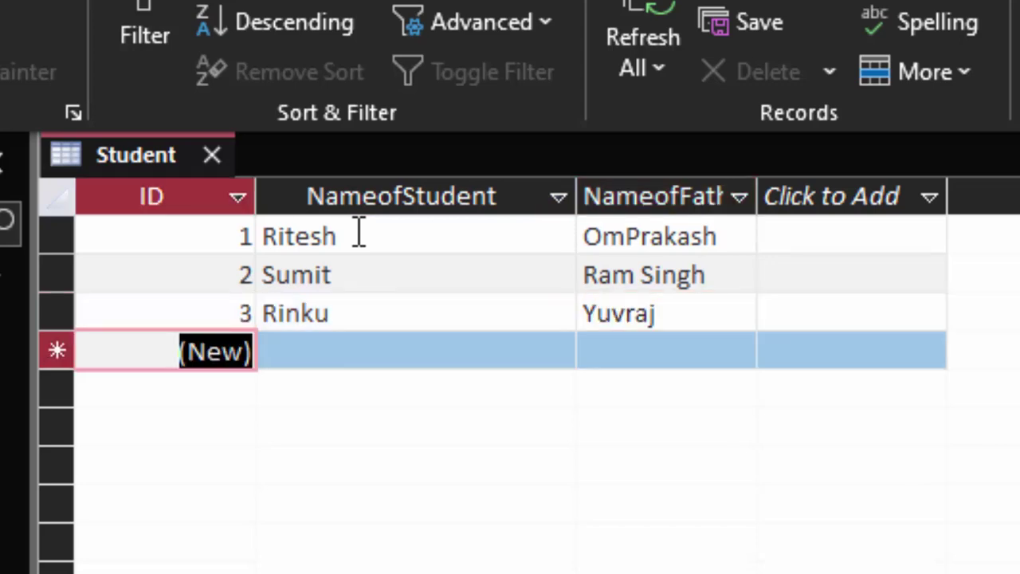
pyautogui.press('Tab')
pyautogui.write('Raj')
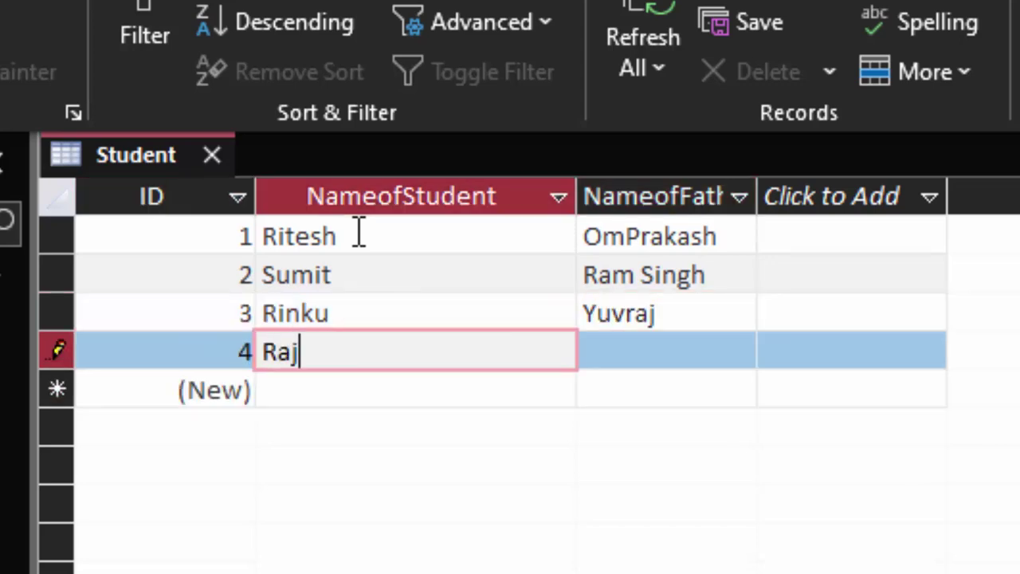
pyautogui.press('Tab')
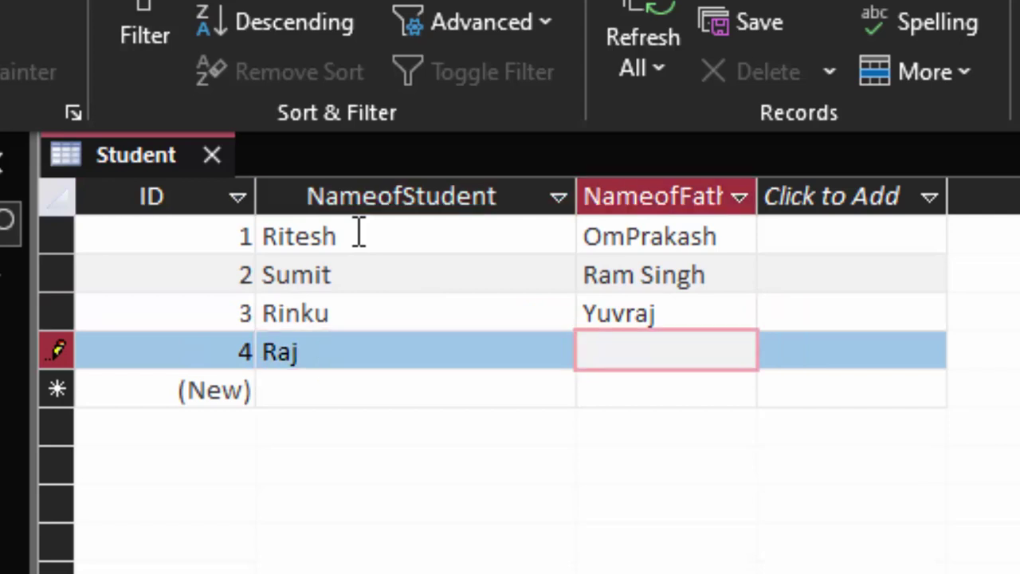
pyautogui.write('Rames')
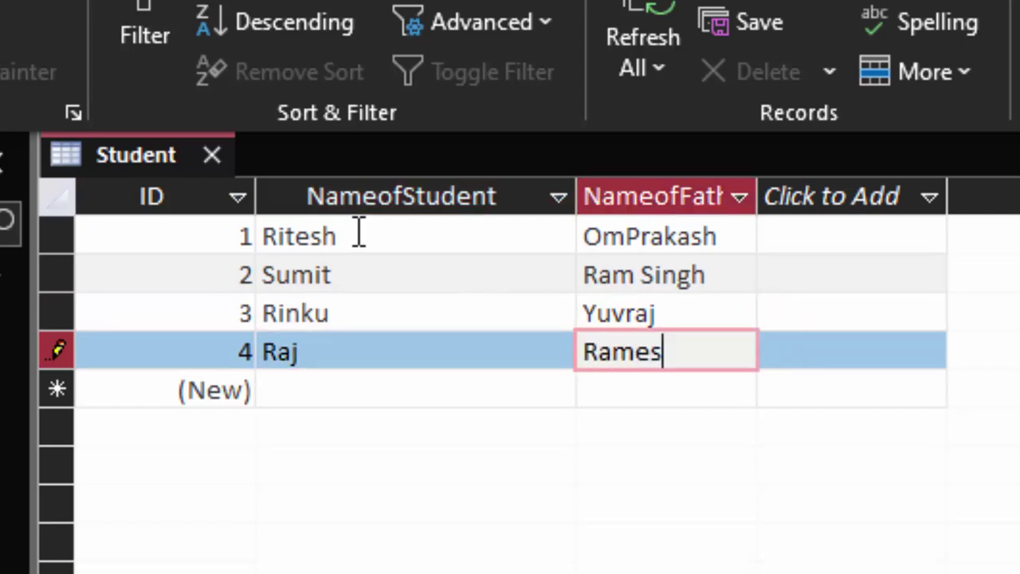
pyautogui.write('h')
pyautogui.press('Tab')
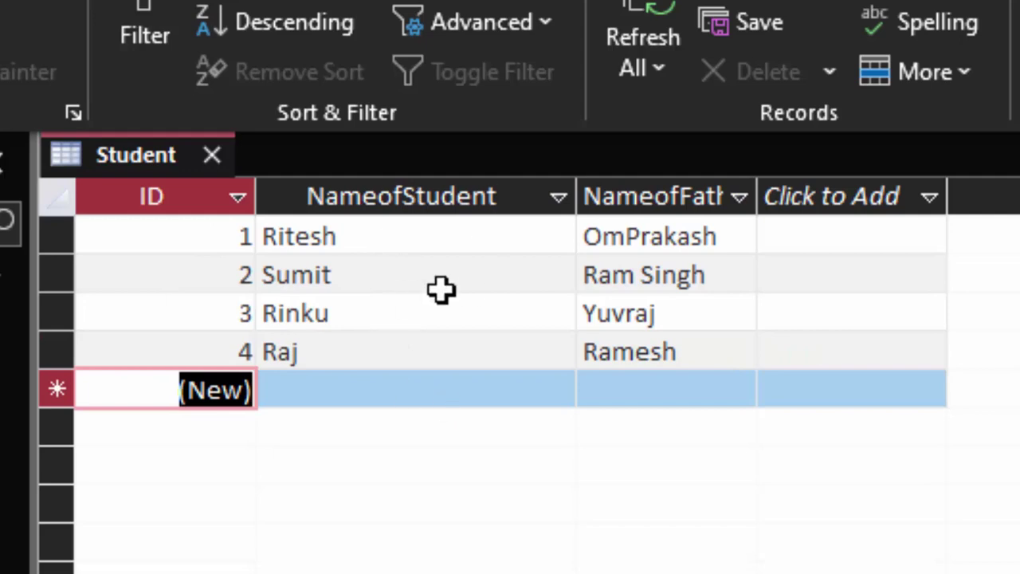
# - Widen the NameofFather column and close the Student table, saving its layout
pyautogui.moveTo(757, 239); pyautogui.dragTo(808, 285)
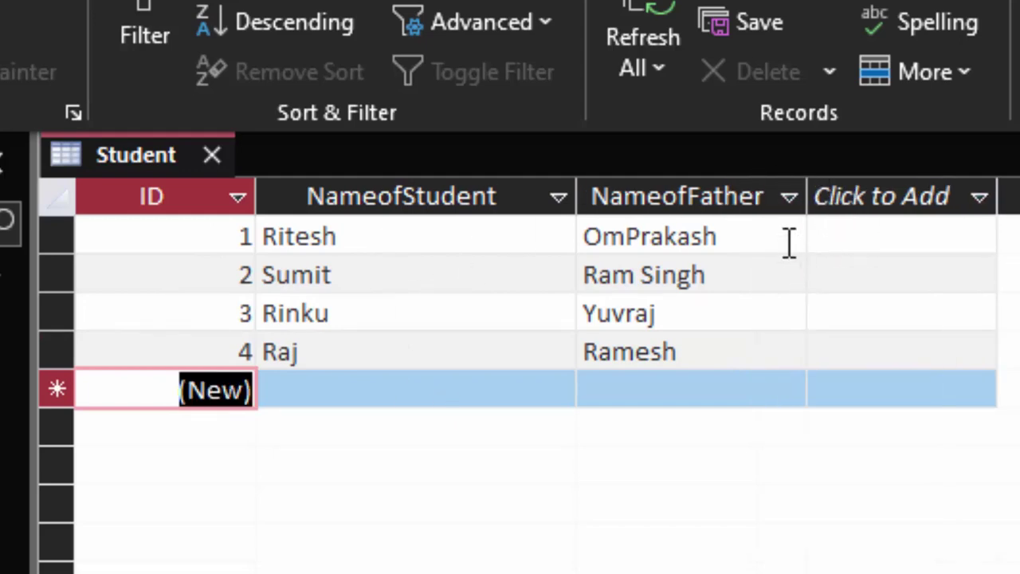
pyautogui.rightClick(149, 153)
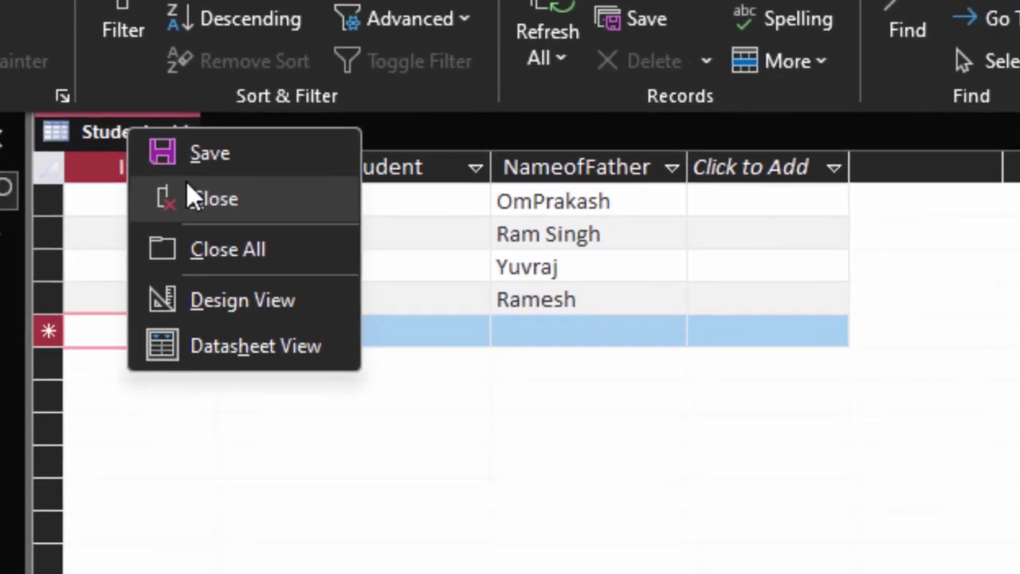
pyautogui.click(212, 229)
pyautogui.click(602, 459)
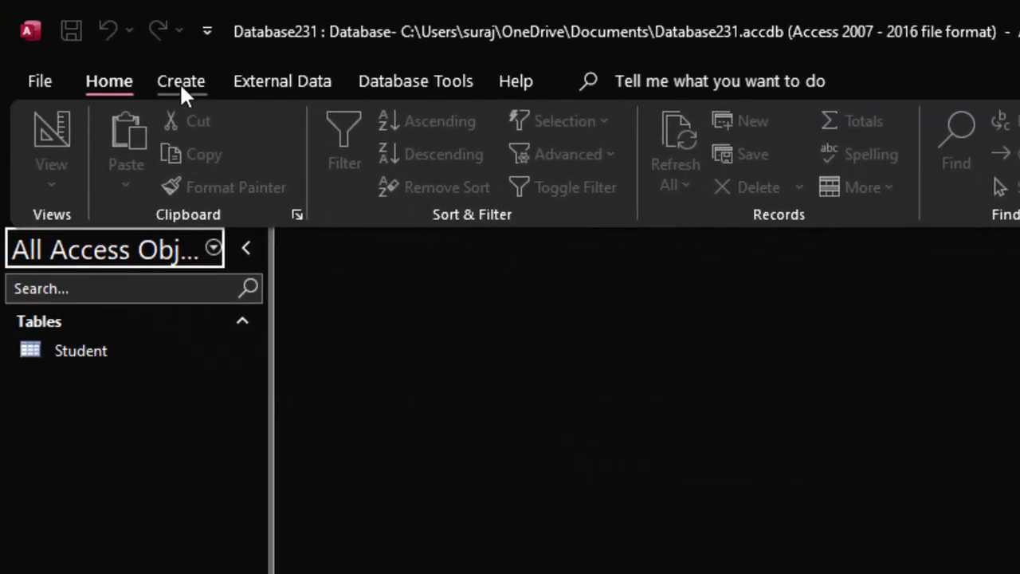
pyautogui.click(181, 82)
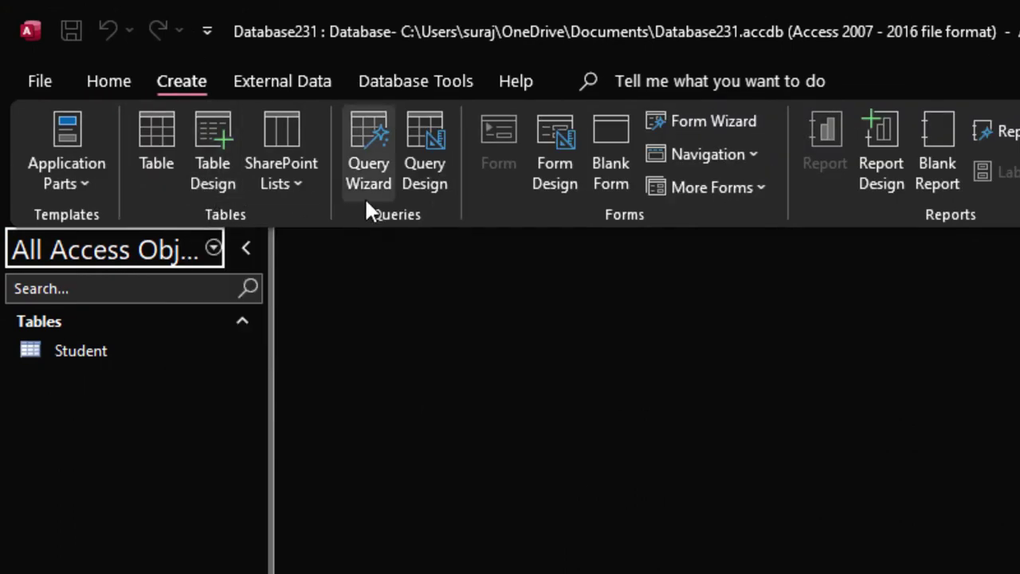
# - Start a new query design with Student's ID, NameofStudent and NameofFather fields
pyautogui.click(426, 129)
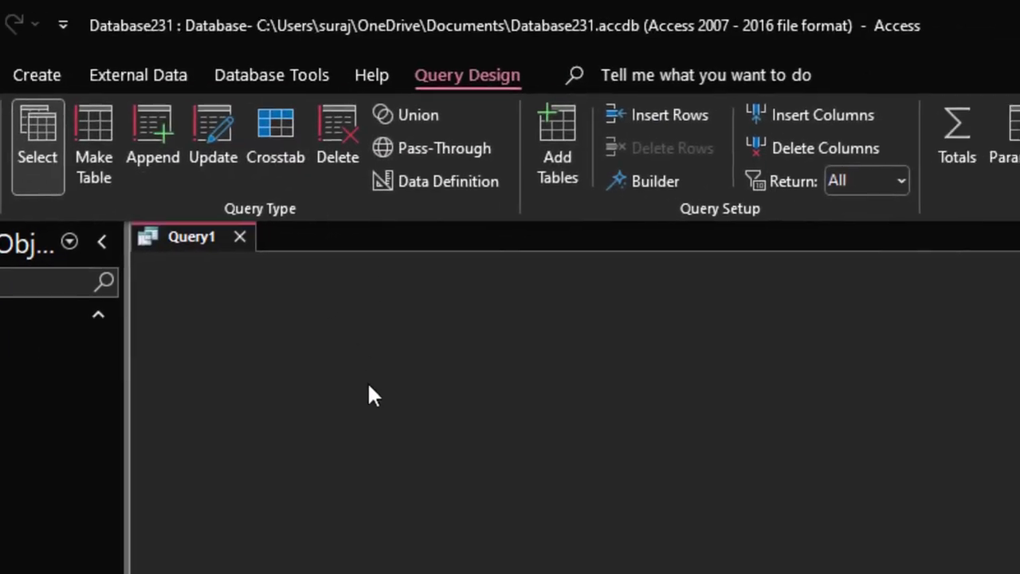
pyautogui.moveTo(805, 363)
pyautogui.mouseDown()
pyautogui.moveTo(741, 373)
pyautogui.moveTo(166, 252)
pyautogui.mouseUp()
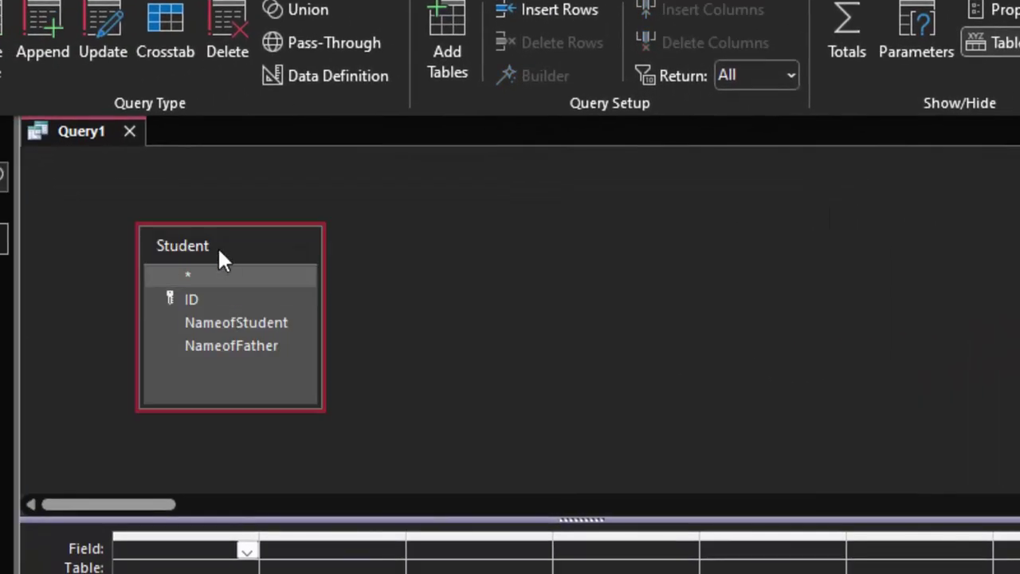
pyautogui.doubleClick(217, 247)
pyautogui.moveTo(218, 299)
pyautogui.mouseDown()
pyautogui.moveTo(244, 395)
pyautogui.moveTo(141, 471)
pyautogui.mouseUp()
pyautogui.moveTo(187, 165); pyautogui.dragTo(232, 161)
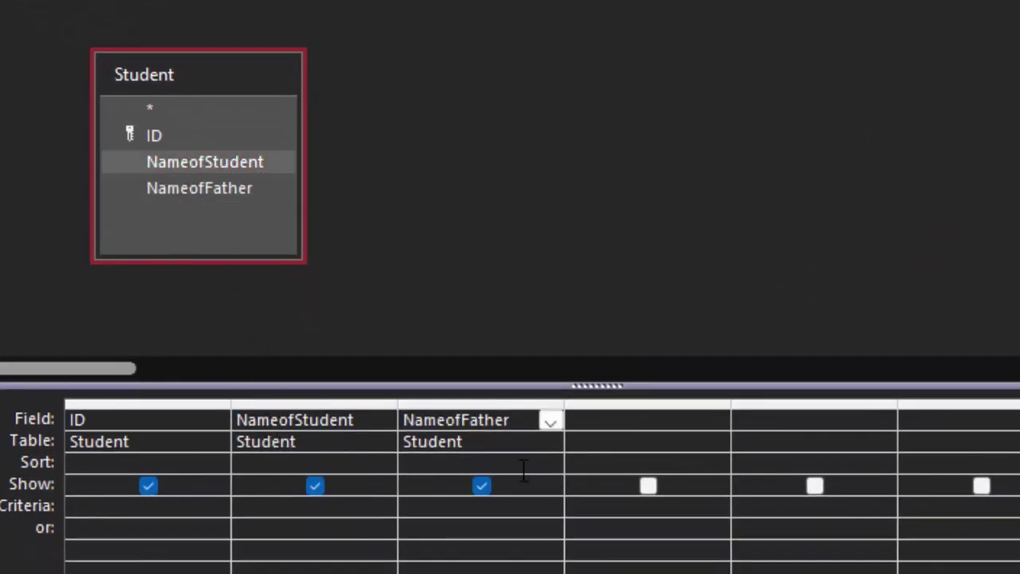
pyautogui.moveTo(231, 161); pyautogui.dragTo(622, 418)
# - Name the fourth column 'Qry:' and open it in the Zoom box with Shift+F2
pyautogui.rightClick(622, 421)
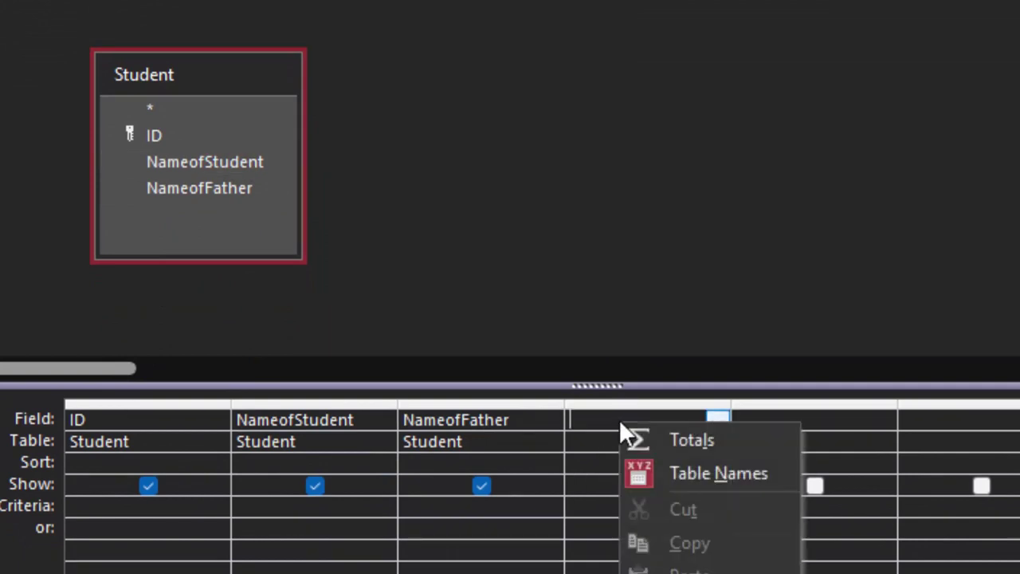
pyautogui.click(611, 420)
pyautogui.write('Qt')
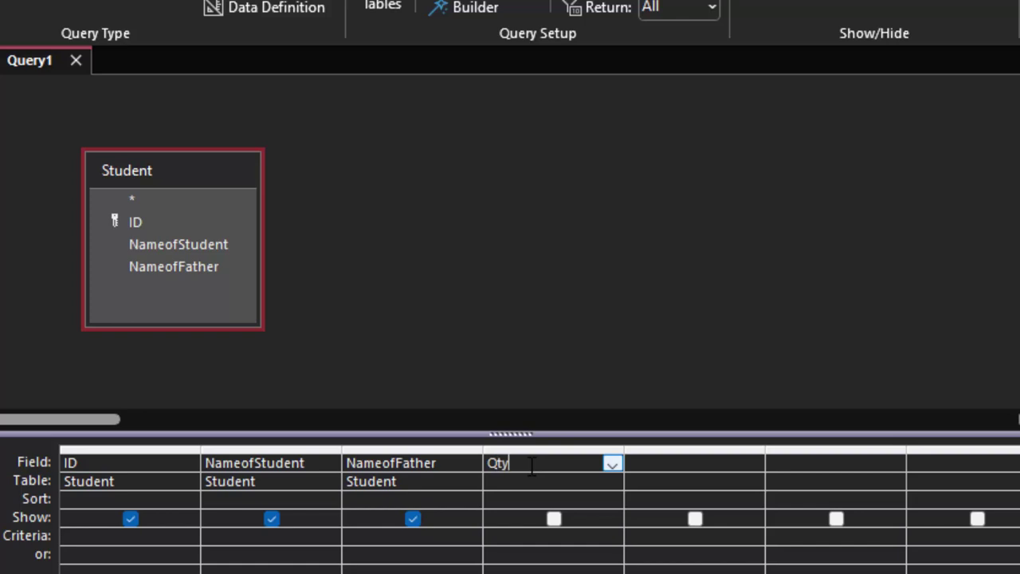
pyautogui.press('BackSpace')
pyautogui.write('r')
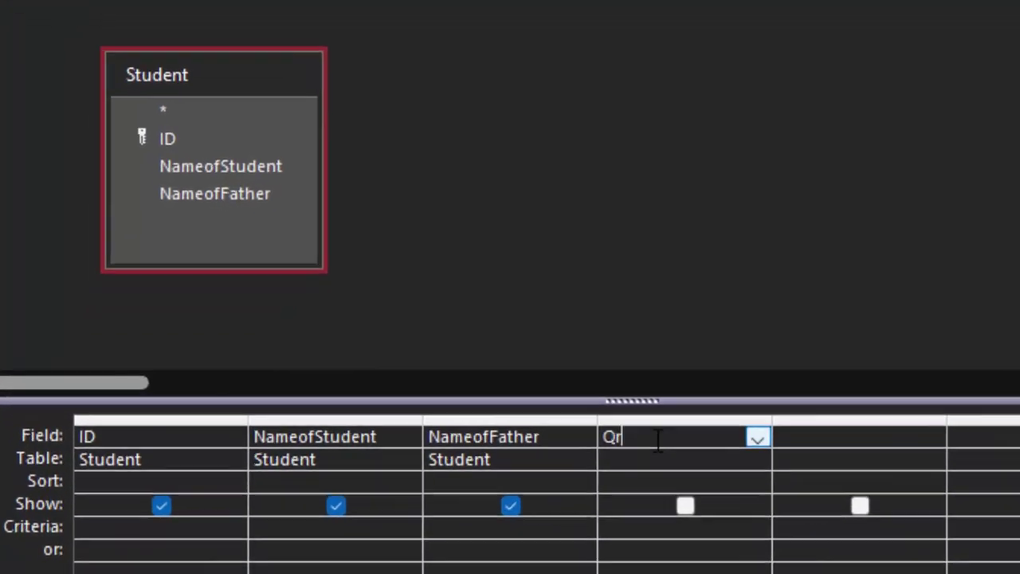
pyautogui.write('y:')
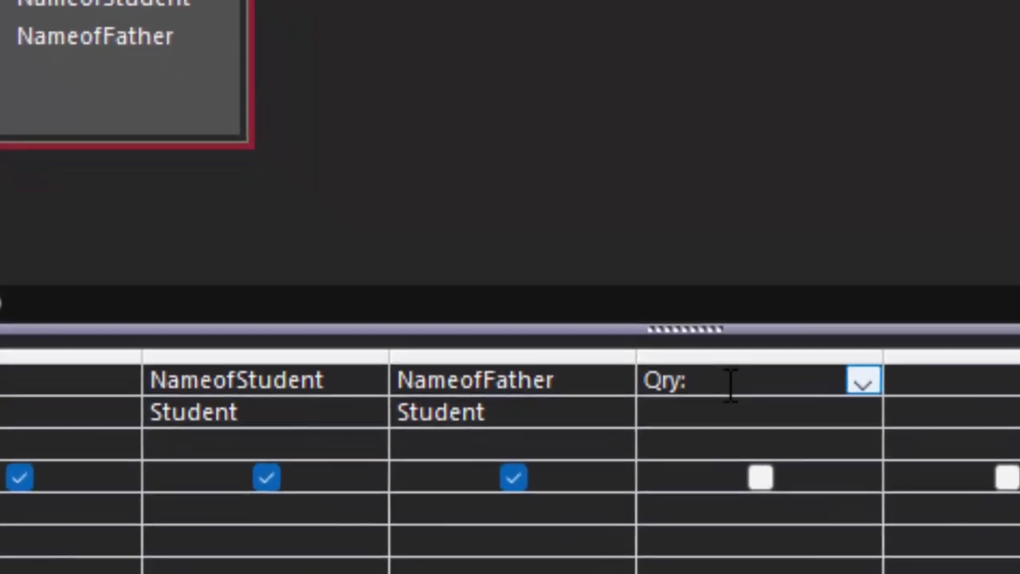
pyautogui.rightClick(731, 428)
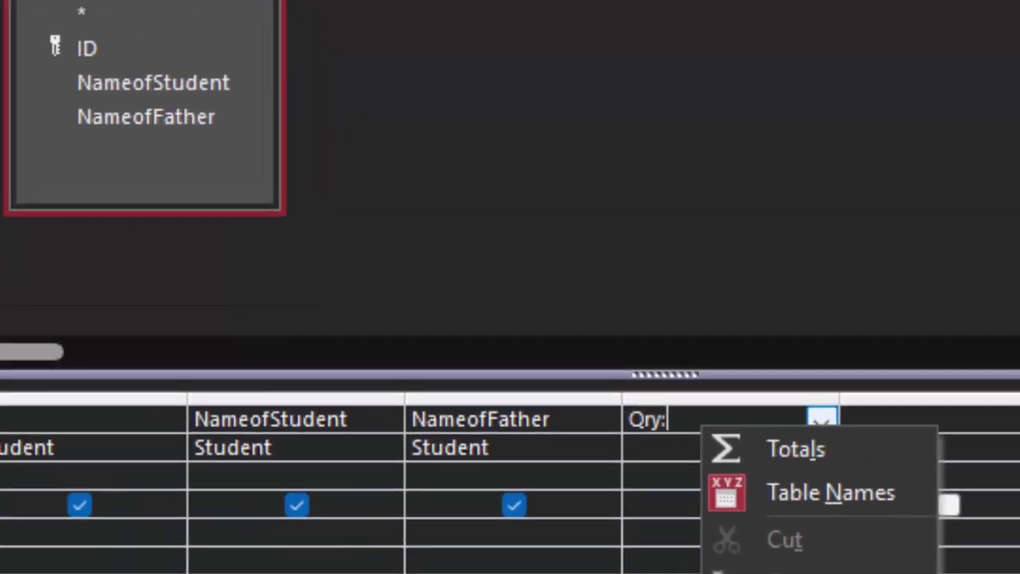
pyautogui.hotkey('shift', 'F2')
# - Type Dlookup("NameofStudent","Student" after Qry: in the Zoom box
pyautogui.moveTo(670, 77); pyautogui.dragTo(838, 51)
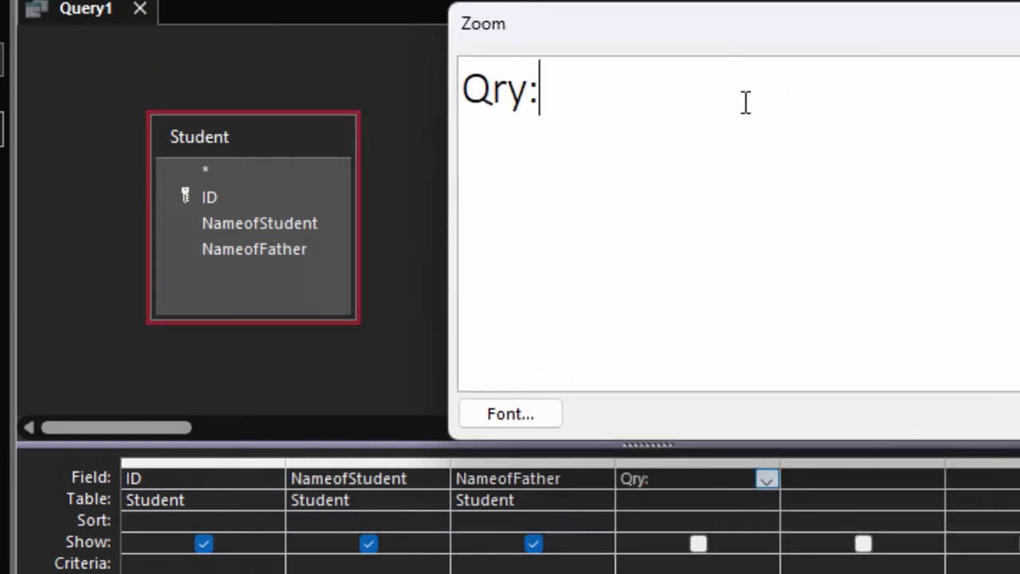
pyautogui.write('Dloo')
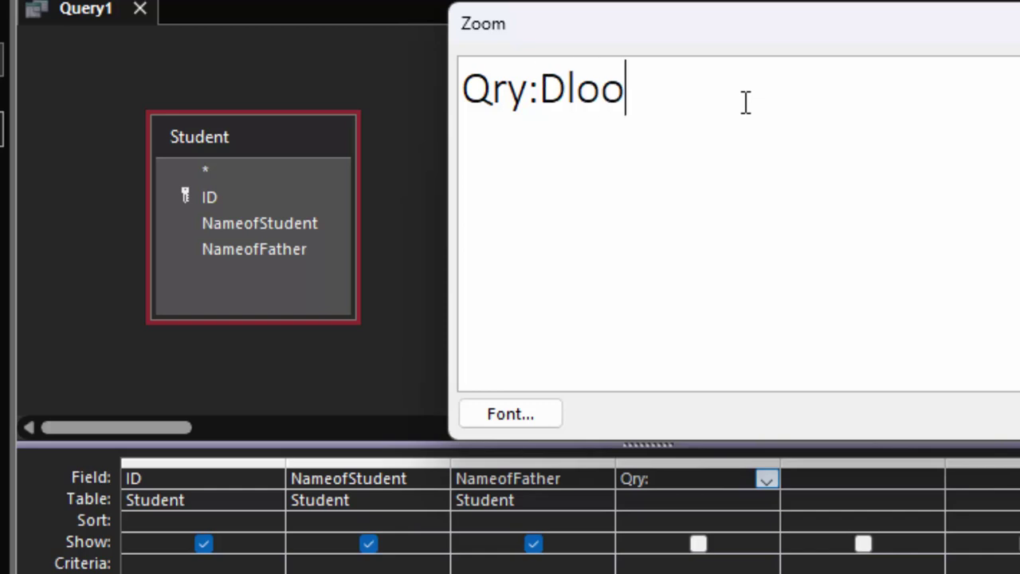
pyautogui.write('kup')
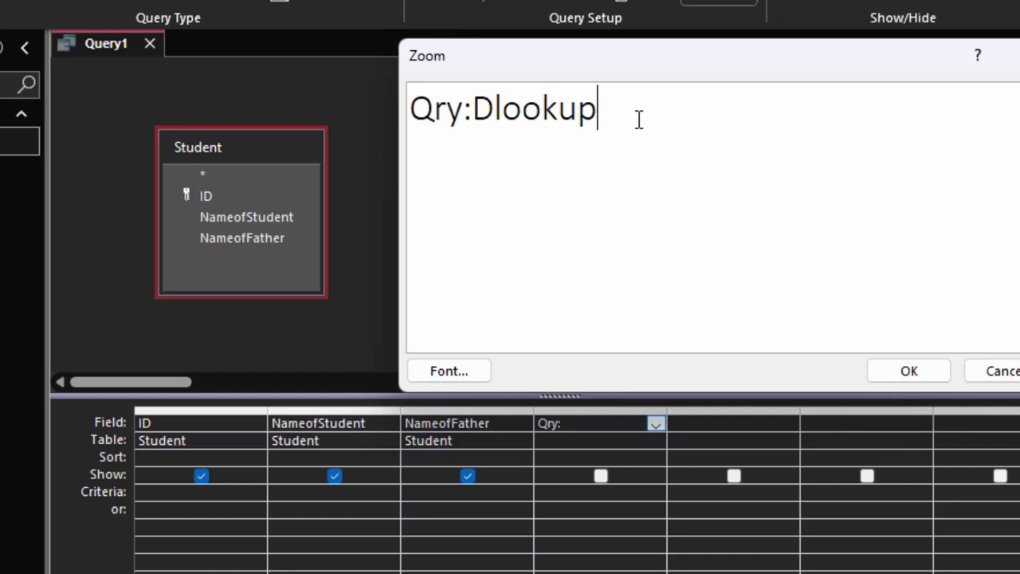
pyautogui.write('(')
pyautogui.write('"')
pyautogui.write('N')
pyautogui.write('ameo')
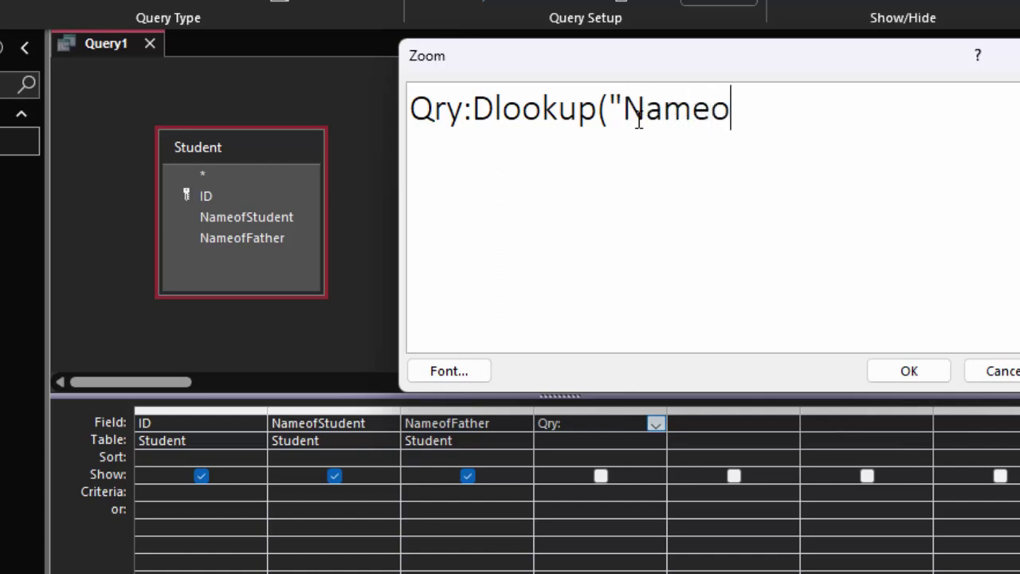
pyautogui.write('fSt')
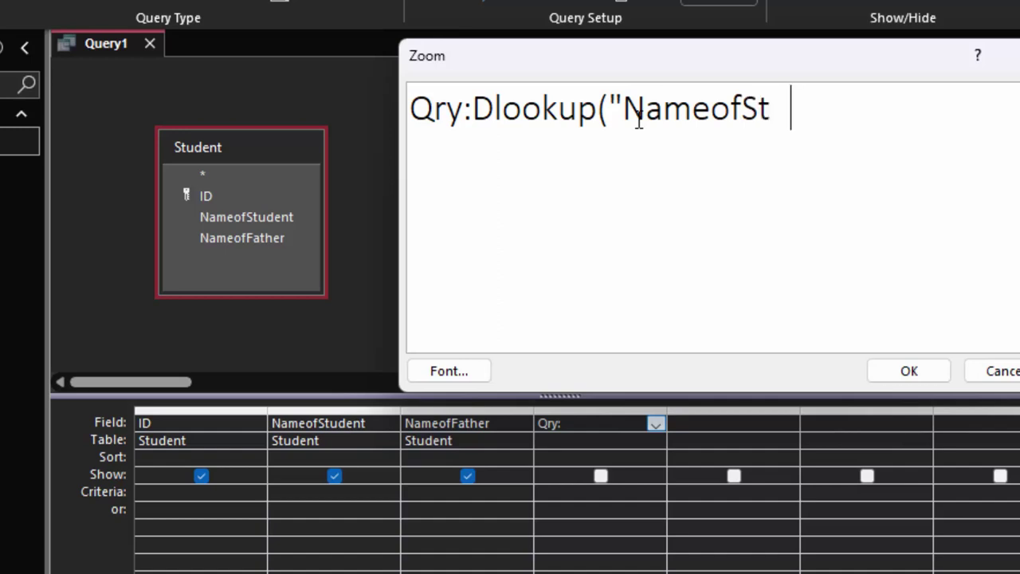
pyautogui.write('udent')
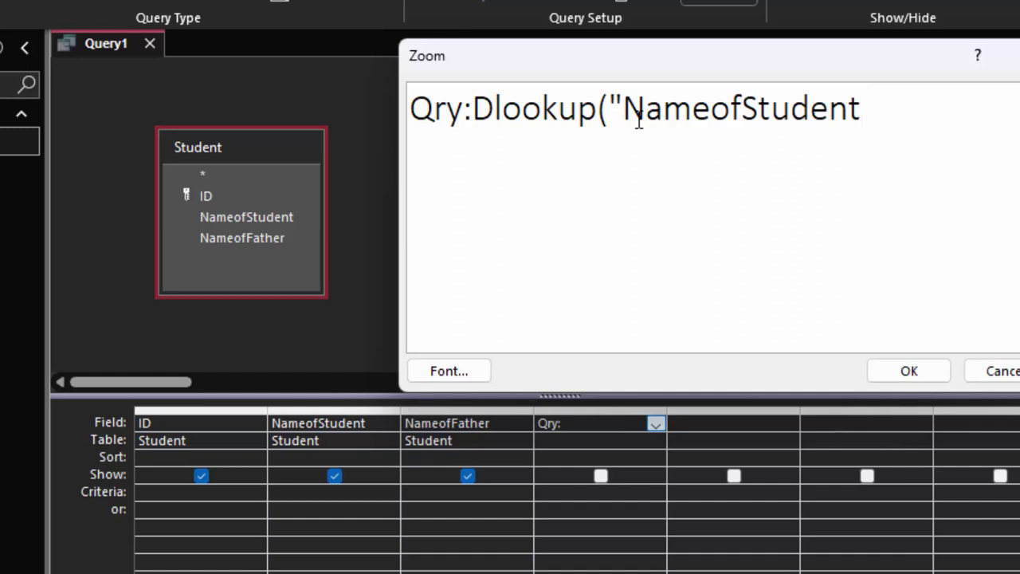
pyautogui.write('"')
pyautogui.write(',')
pyautogui.write('Stude')
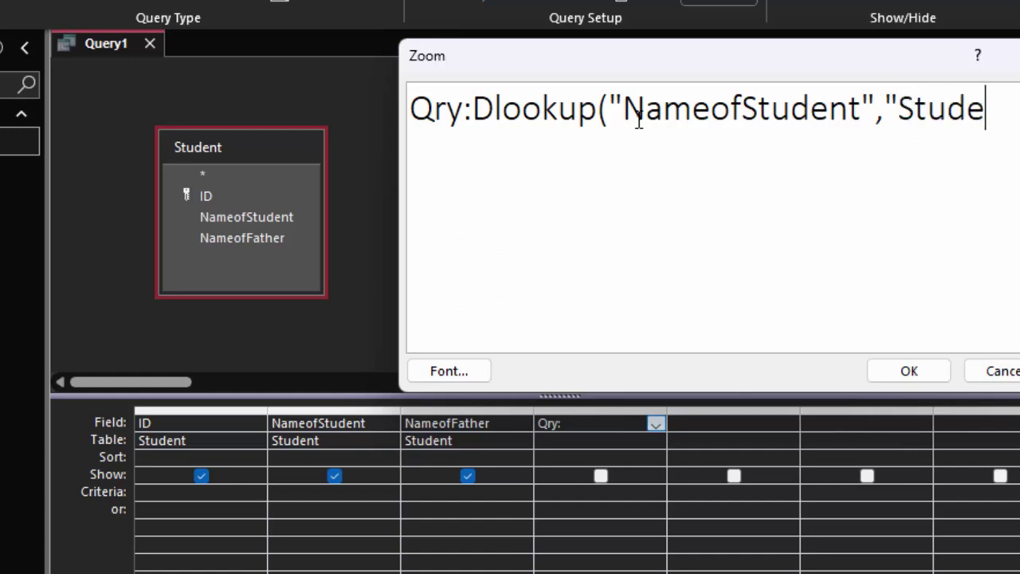
pyautogui.write('nt')
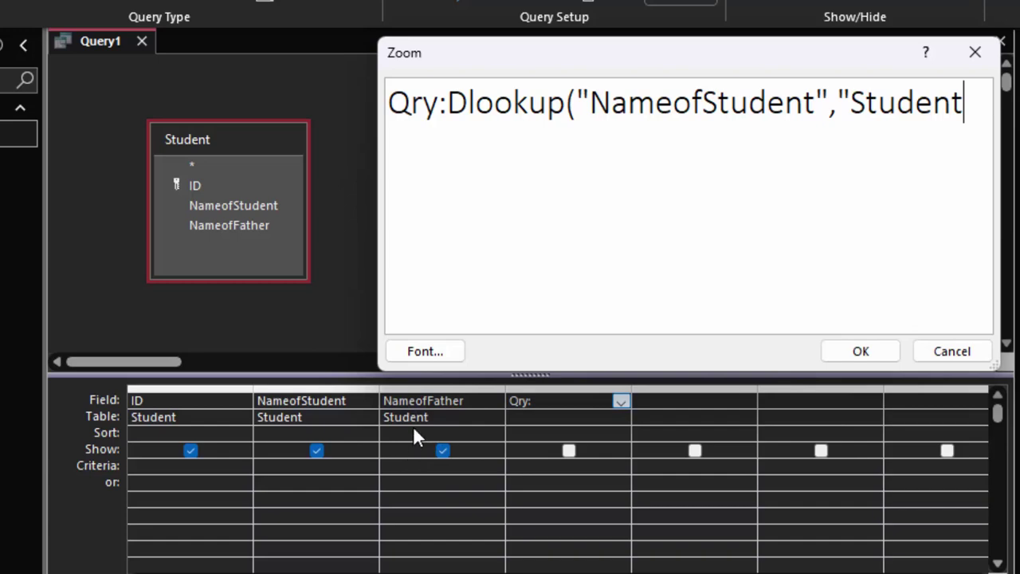
pyautogui.write('","NameofFather=Omprakash')
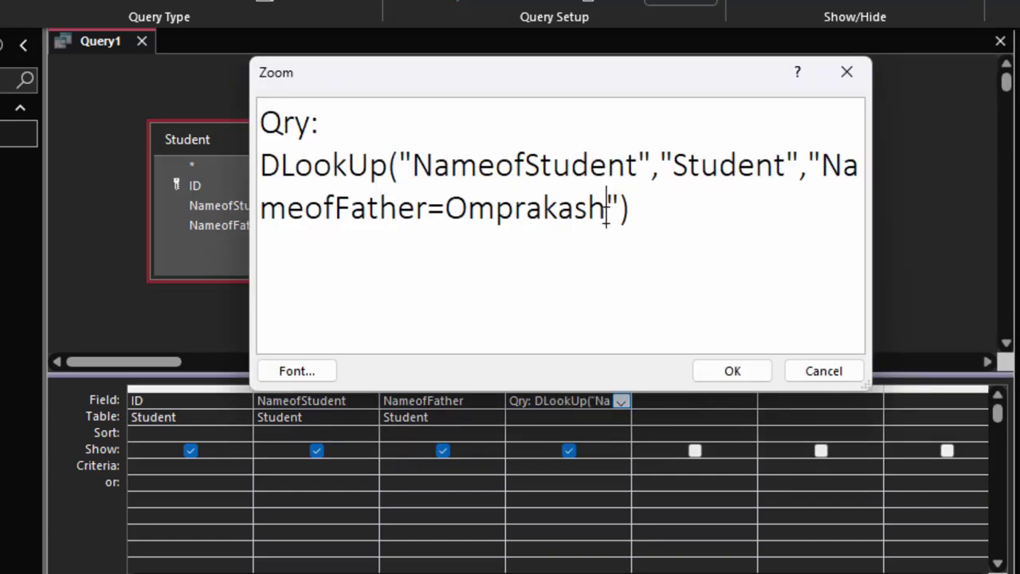
# - Change the DLookUp criterion to ID=2, accept the expression, and run Query1
pyautogui.press('BackSpace')
pyautogui.press('BackSpace')
pyautogui.press('BackSpace')
pyautogui.press('BackSpace')
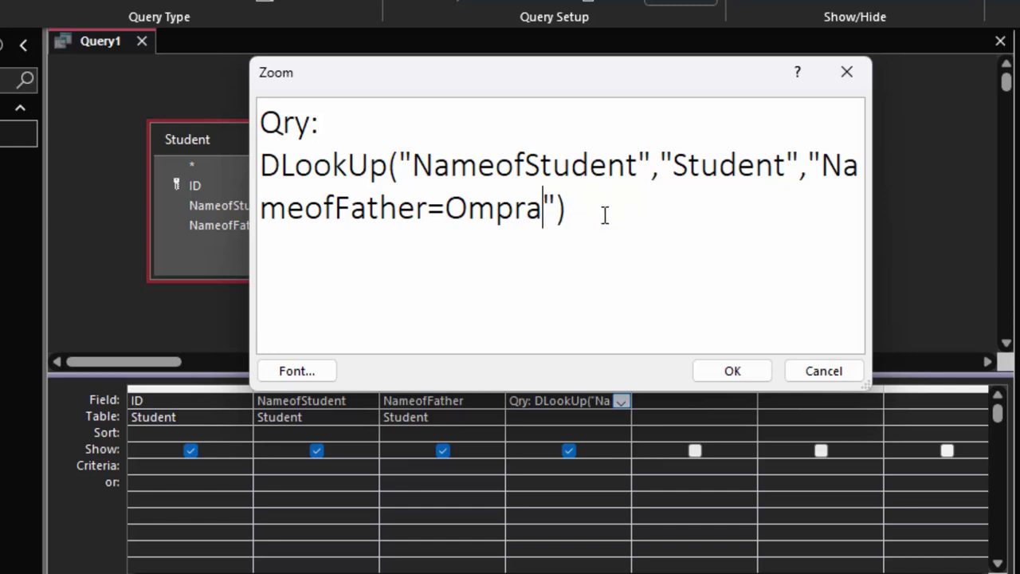
pyautogui.press('BackSpace')
pyautogui.press('BackSpace')
pyautogui.press('BackSpace')
pyautogui.press('BackSpace')
pyautogui.press('BackSpace')
pyautogui.press('BackSpace')
pyautogui.press('BackSpace')
pyautogui.press('BackSpace')
pyautogui.press('BackSpace')
pyautogui.press('BackSpace')
pyautogui.press('BackSpace')
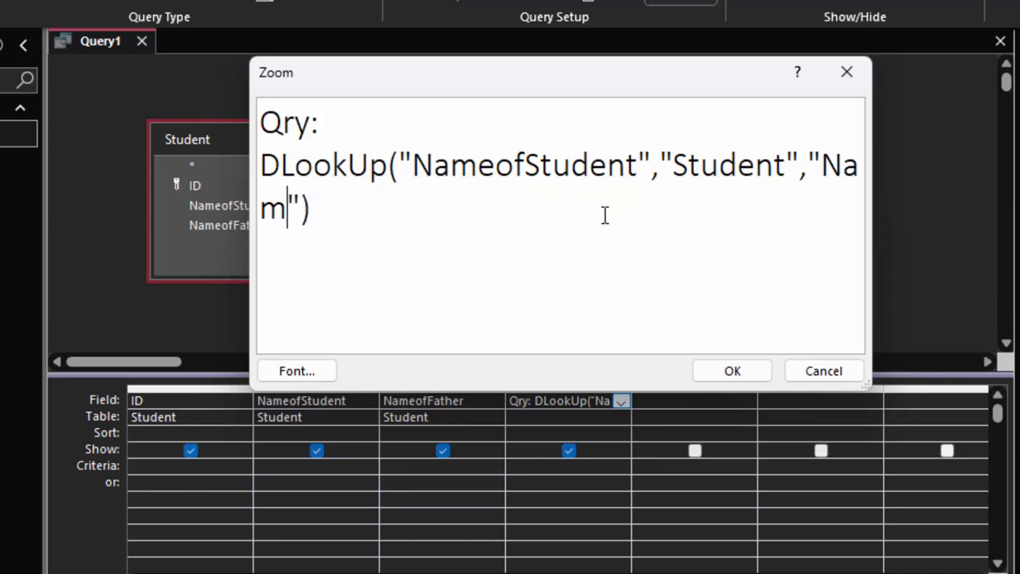
pyautogui.press('BackSpace')
pyautogui.press('BackSpace')
pyautogui.press('BackSpace')
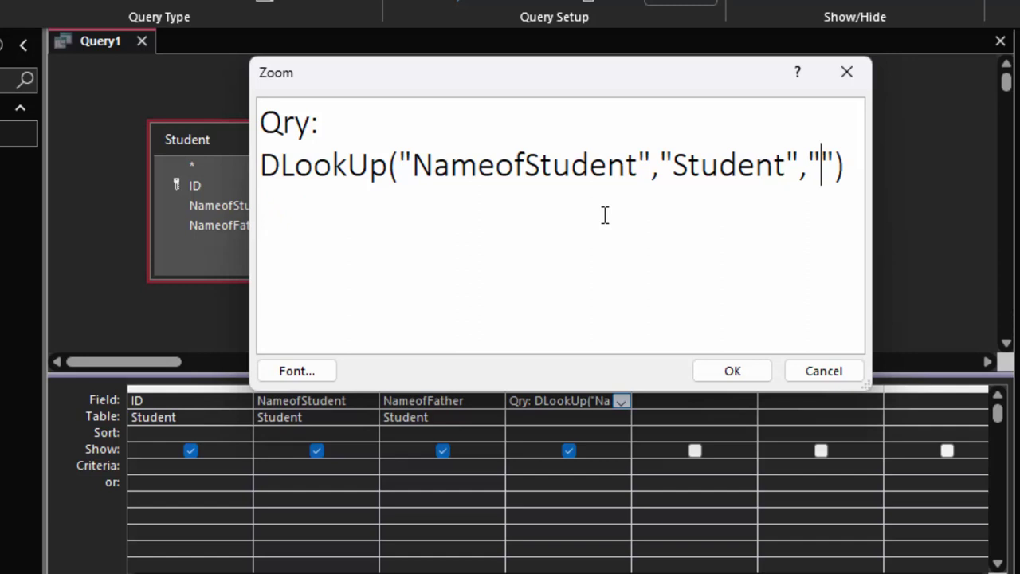
pyautogui.write('Id')
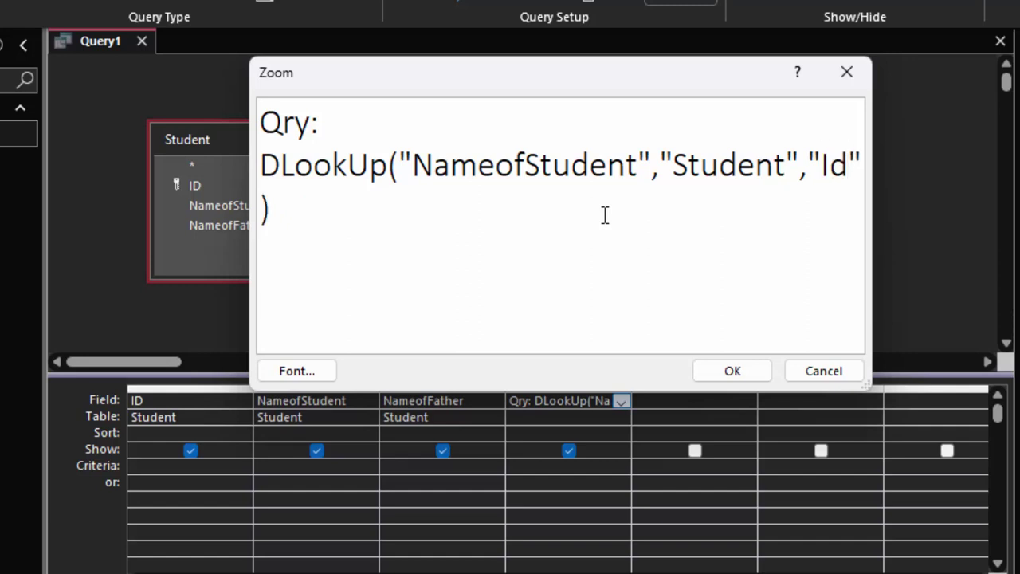
pyautogui.press('BackSpace')
pyautogui.write('D=')
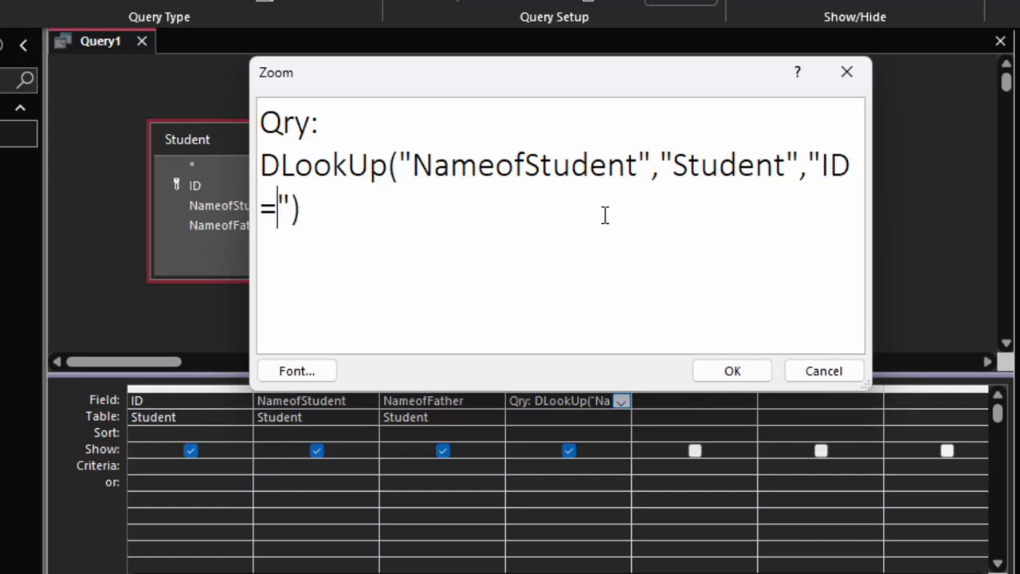
pyautogui.write('2')
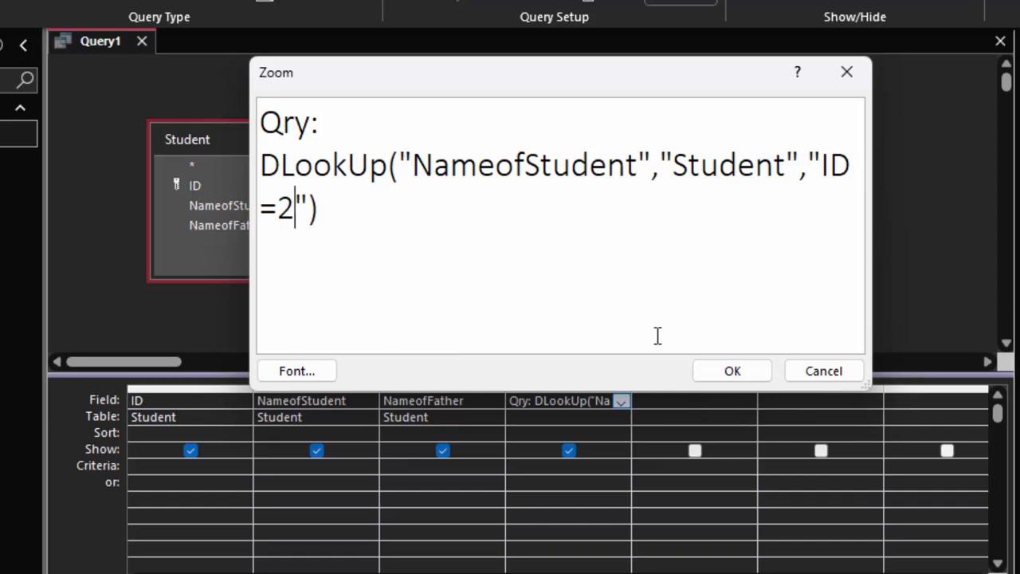
pyautogui.click(737, 373)
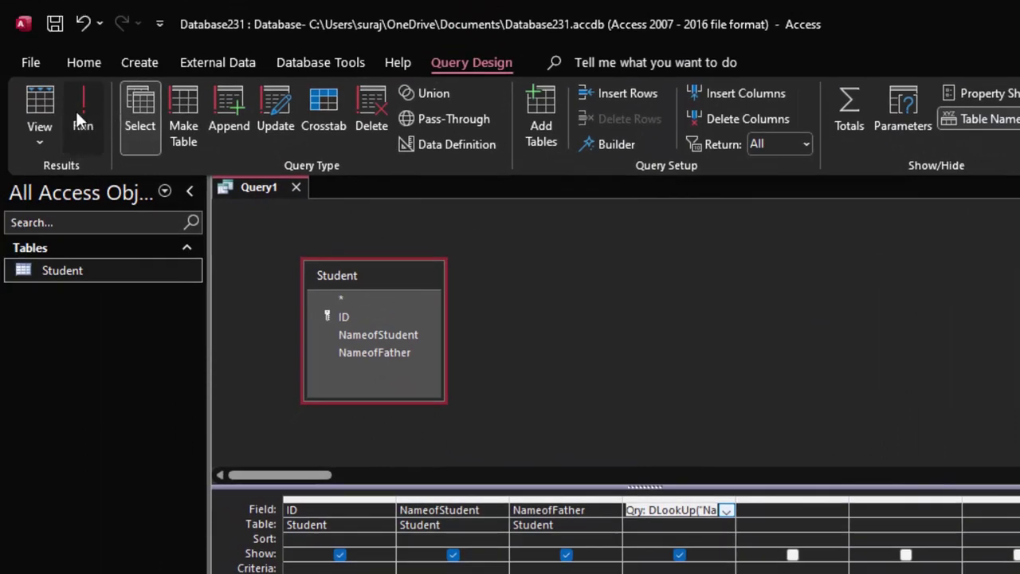
pyautogui.click(76, 111)
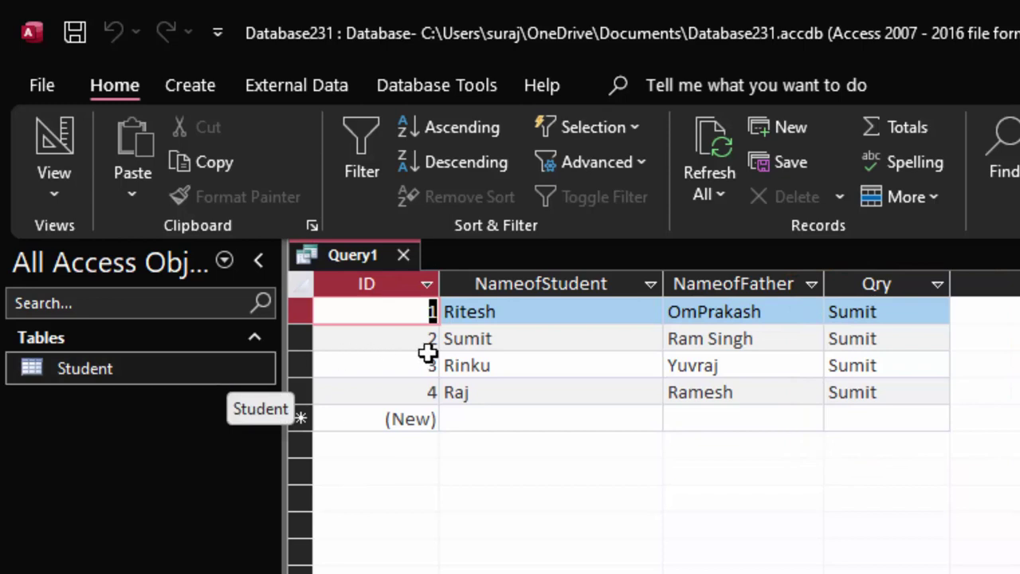
# - Inspect the repeated student name in Query1's Qry column
pyautogui.moveTo(504, 341); pyautogui.dragTo(357, 336)
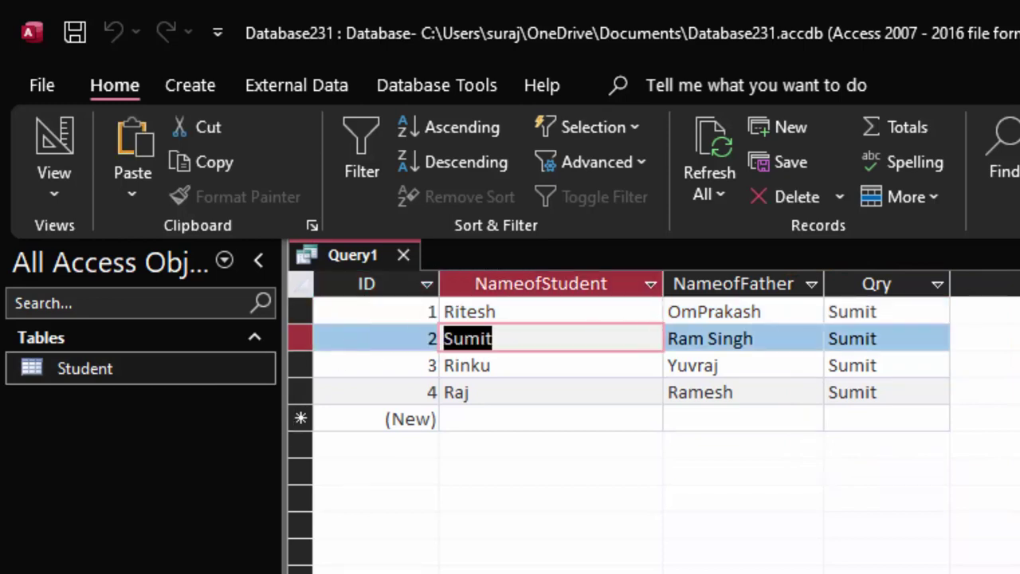
pyautogui.click(561, 336)
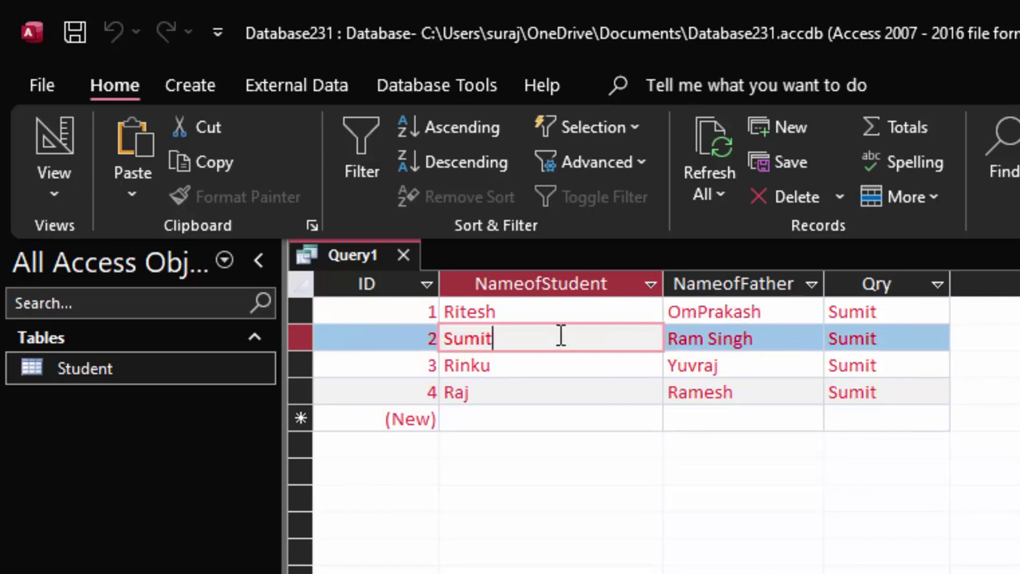
pyautogui.click(48, 177)
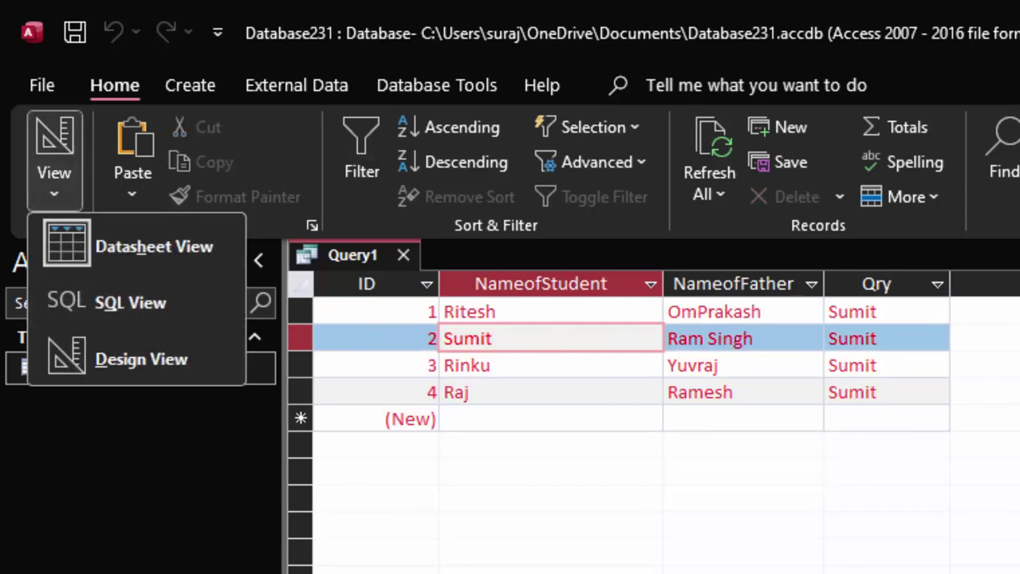
pyautogui.click(189, 443)
# - Open the Student table to compare its records, then return to Query1
pyautogui.doubleClick(118, 373)
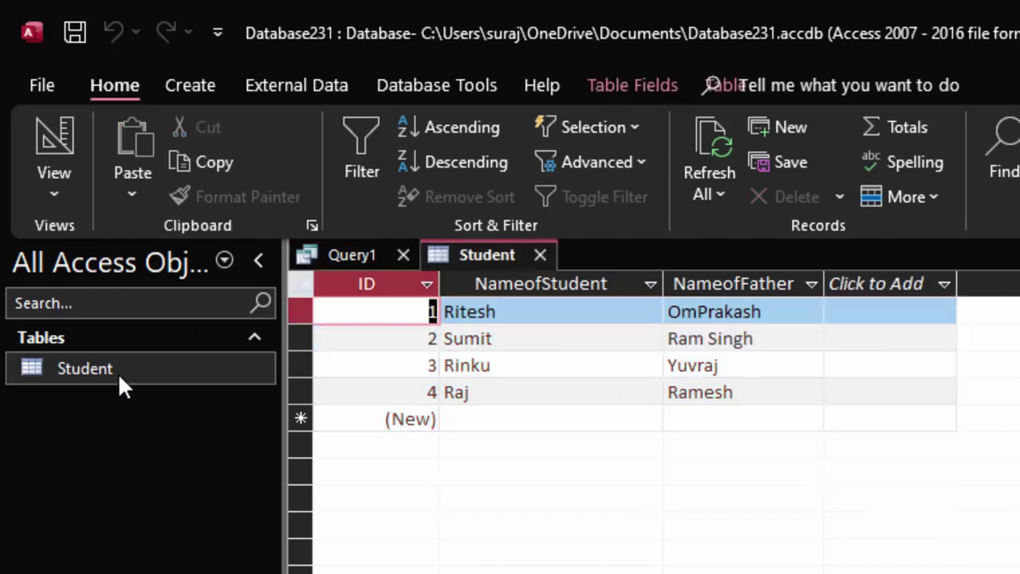
pyautogui.moveTo(531, 340); pyautogui.dragTo(400, 339)
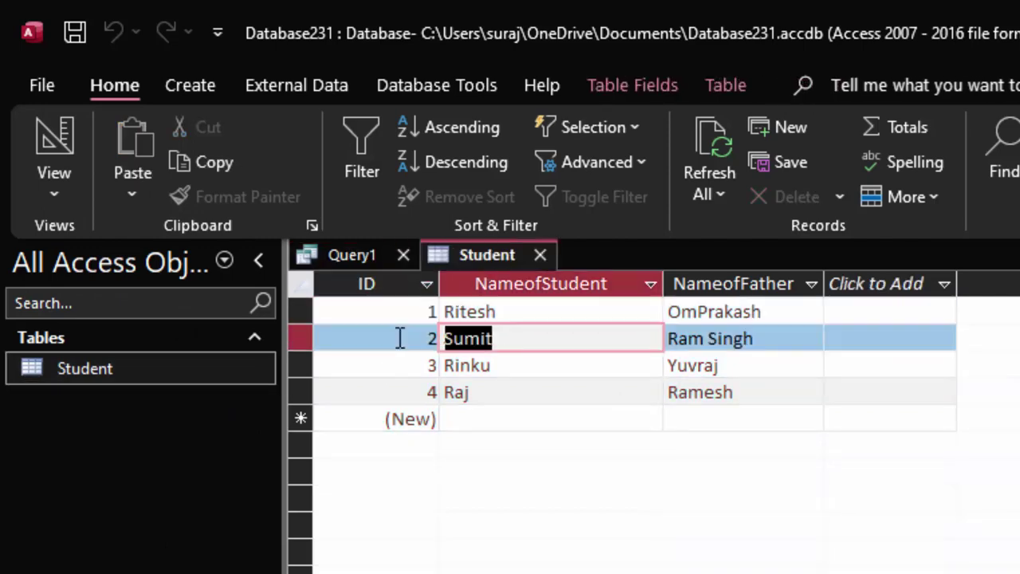
pyautogui.click(338, 255)
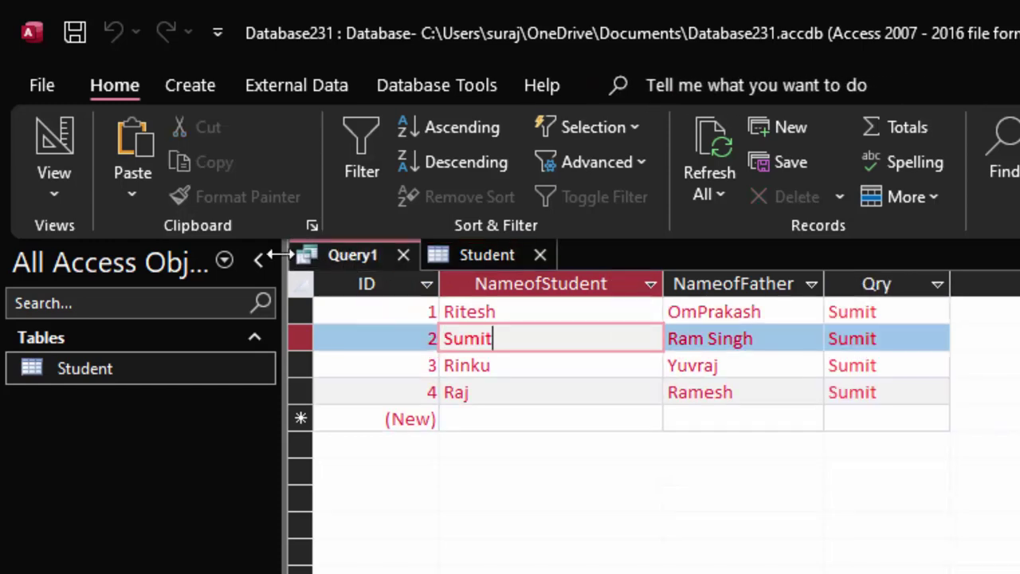
pyautogui.click(76, 201)
# - In Design View, enter Qry2:Dlookup("NameofStudent","Student",ID=1") in a new field's Zoom editor
pyautogui.click(122, 351)
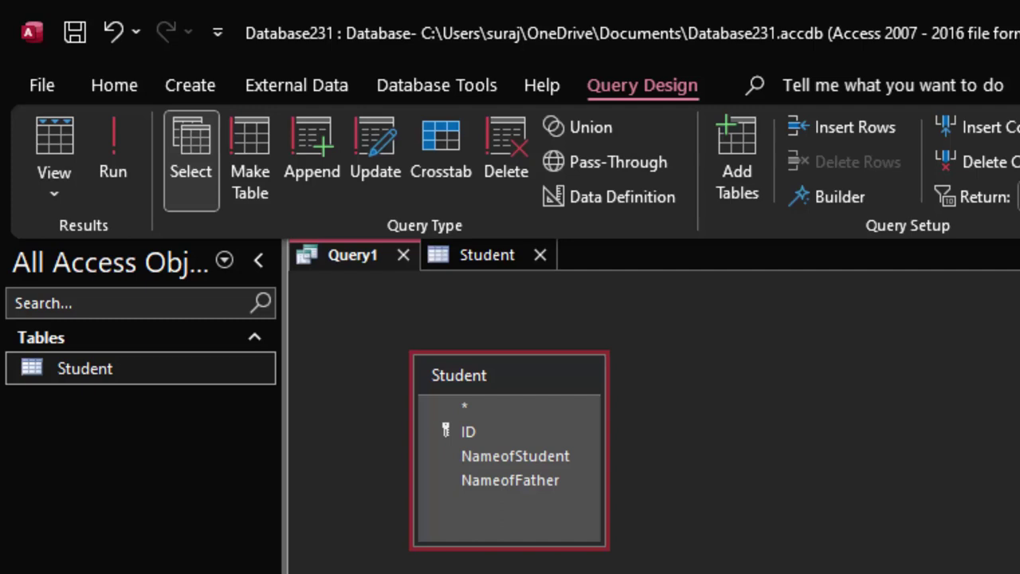
pyautogui.hotkey('shift', 'F2')
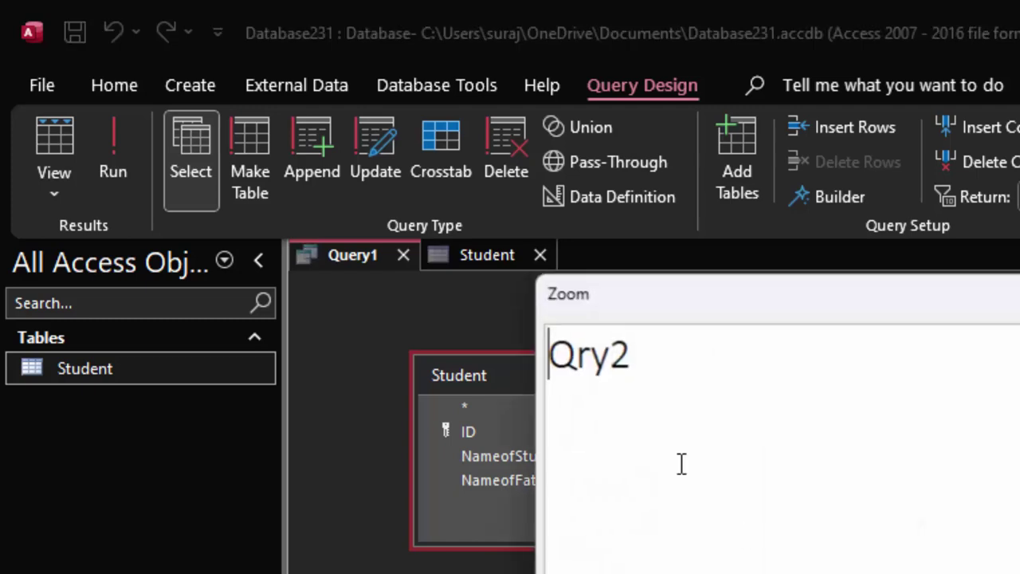
pyautogui.write(':')
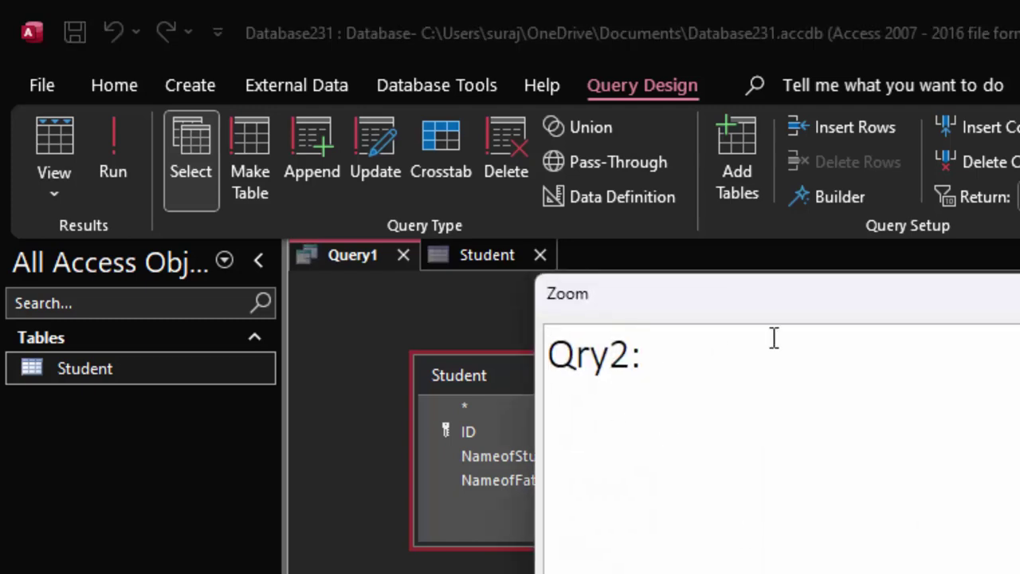
pyautogui.write('Dloo')
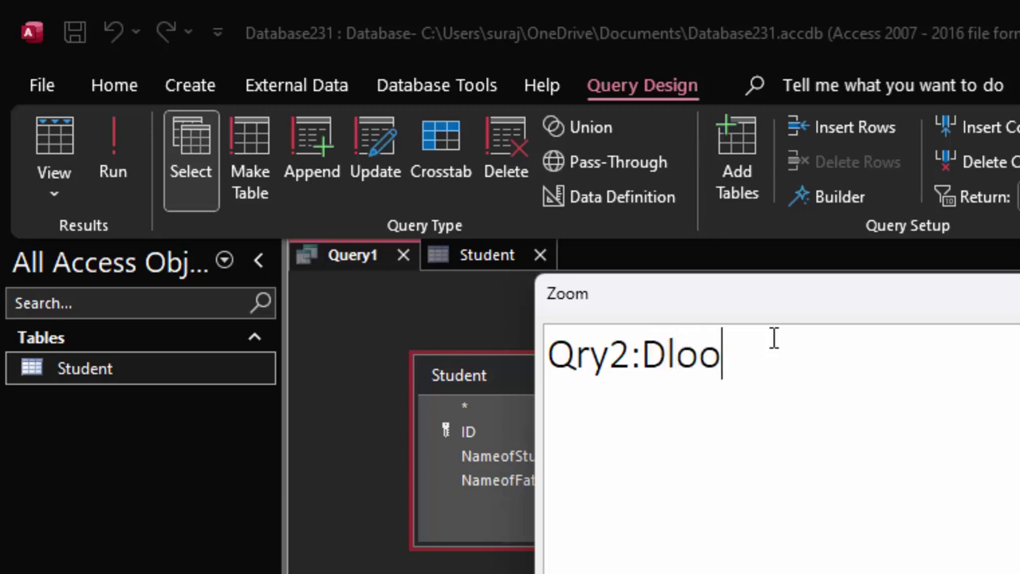
pyautogui.write('kup(')
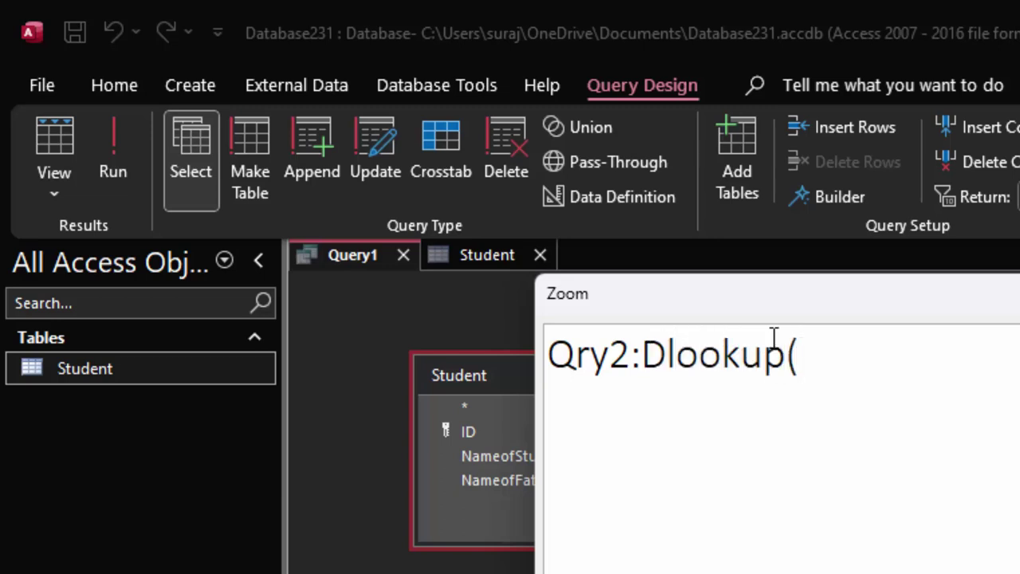
pyautogui.write('"Name')
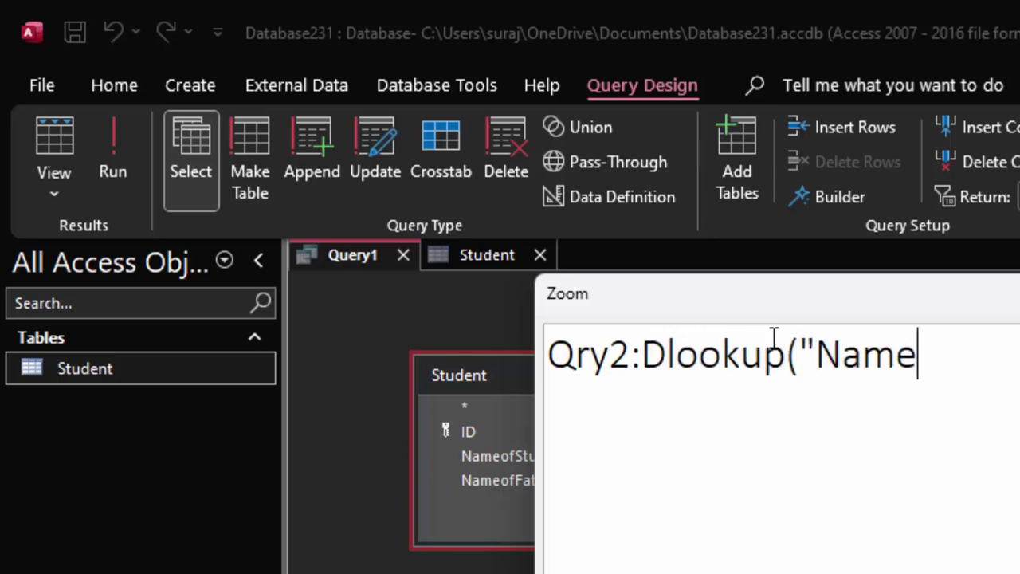
pyautogui.write('ofS')
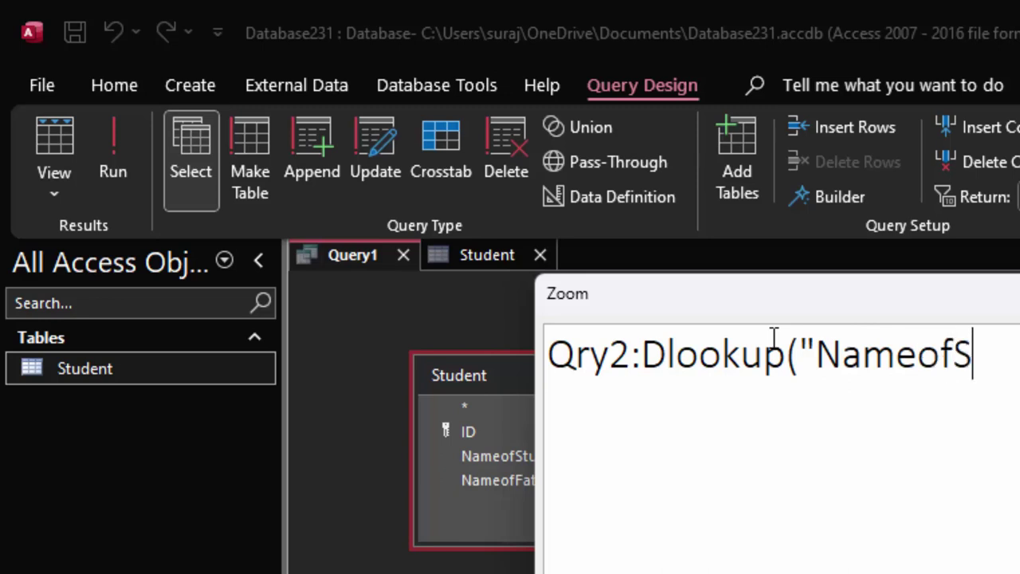
pyautogui.write('tud')
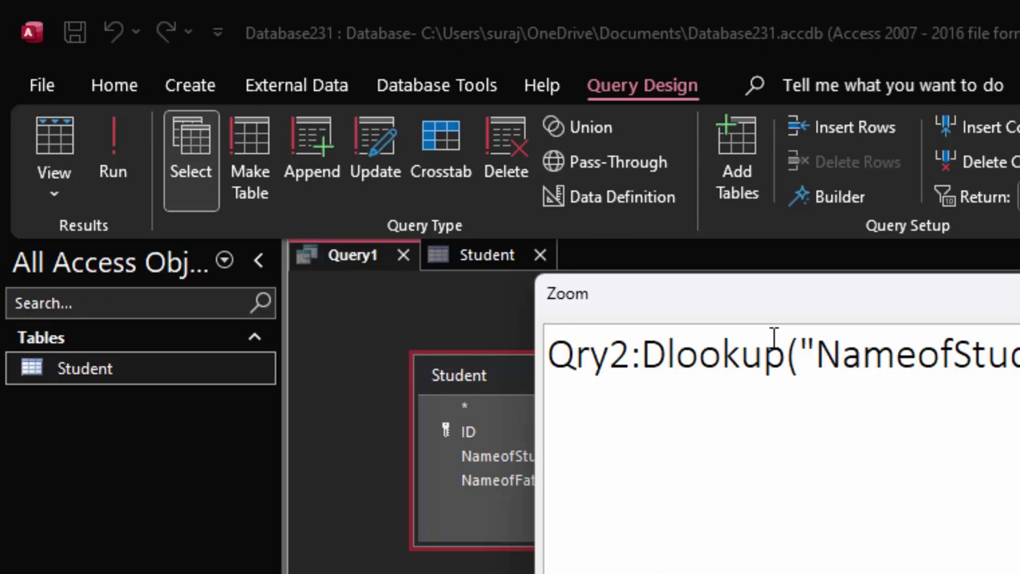
pyautogui.write('"')
pyautogui.write(',"Student",')
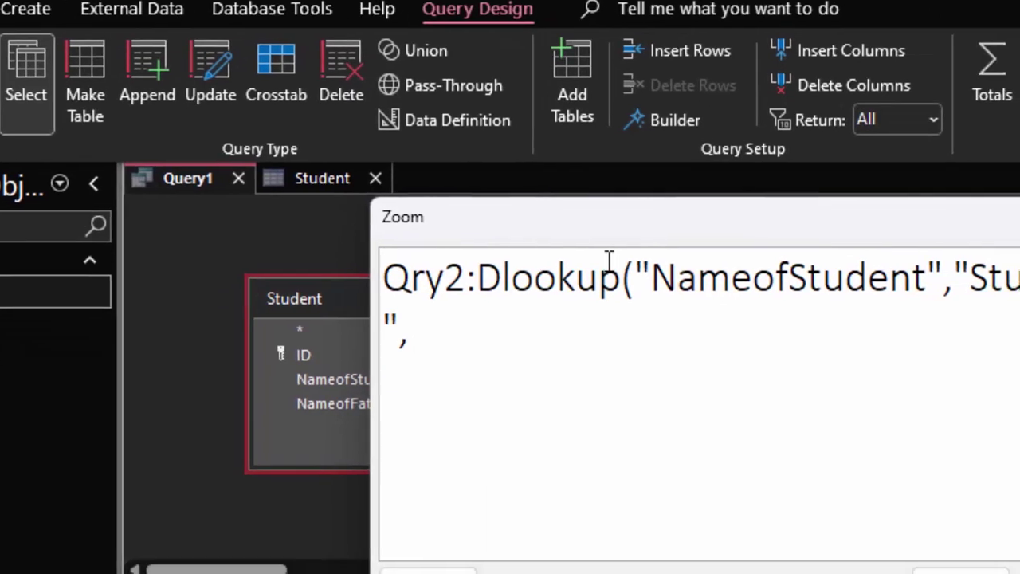
pyautogui.write('I')
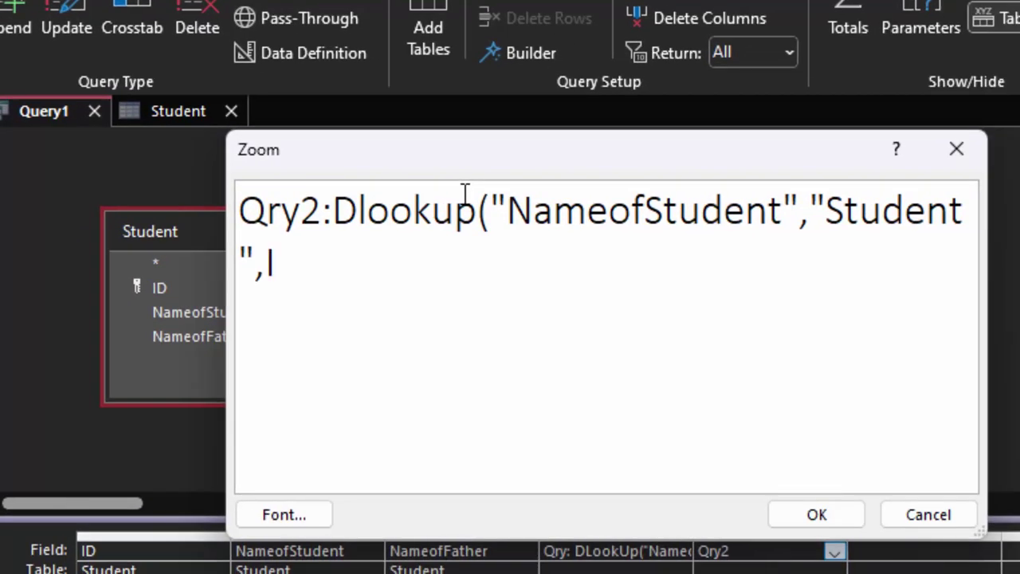
pyautogui.write('D=1')
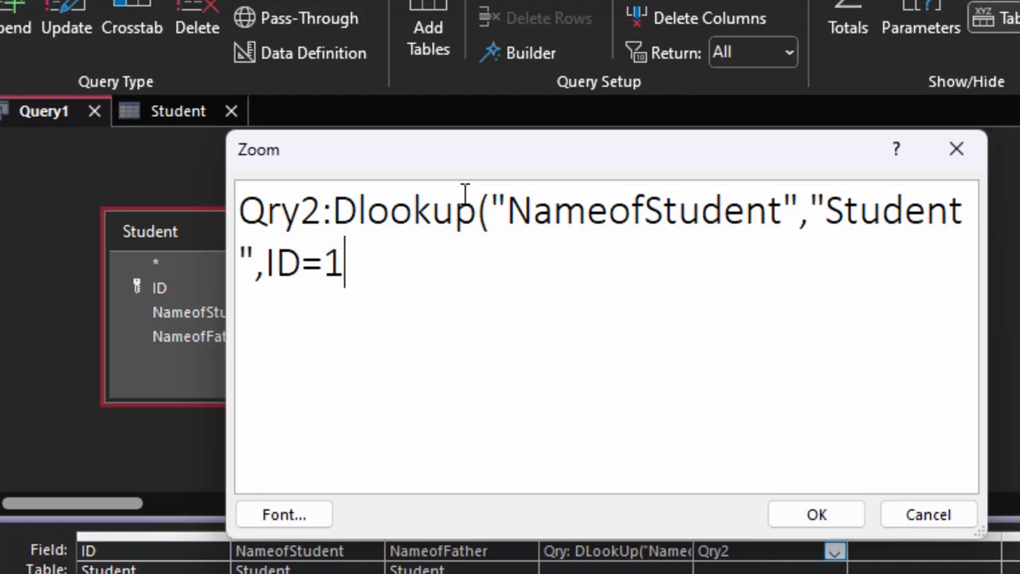
pyautogui.write('")')
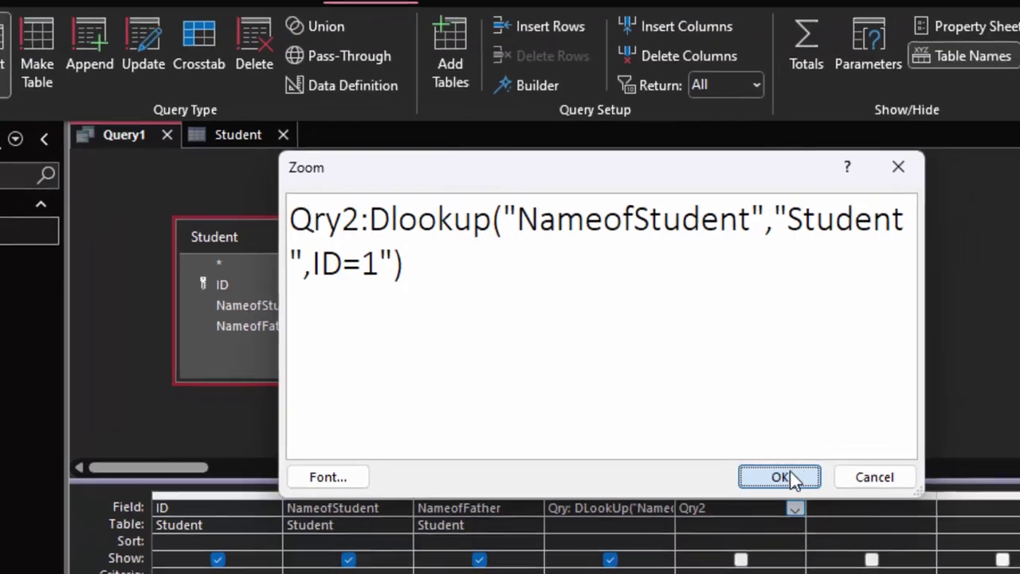
# - Confirm the Qry2 expression and run Query1, dismissing the resulting invalid string error
pyautogui.click(832, 517)
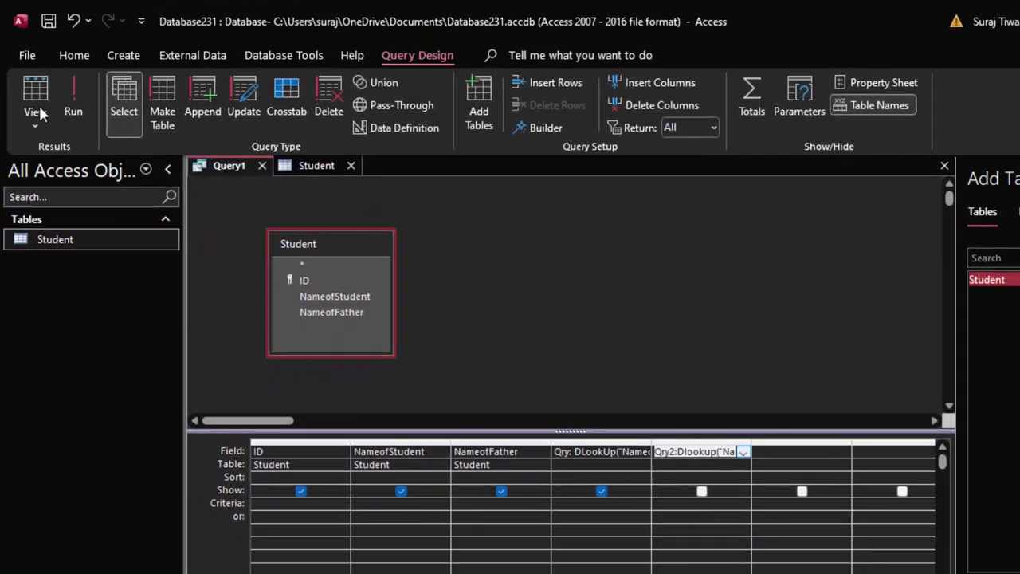
pyautogui.click(72, 102)
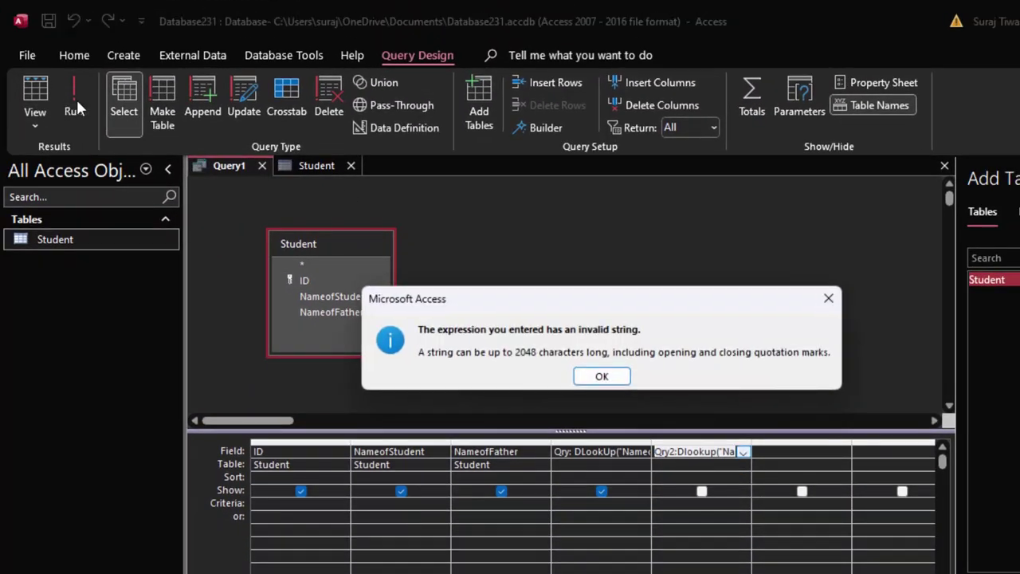
pyautogui.click(598, 376)
pyautogui.write('",ID=1')
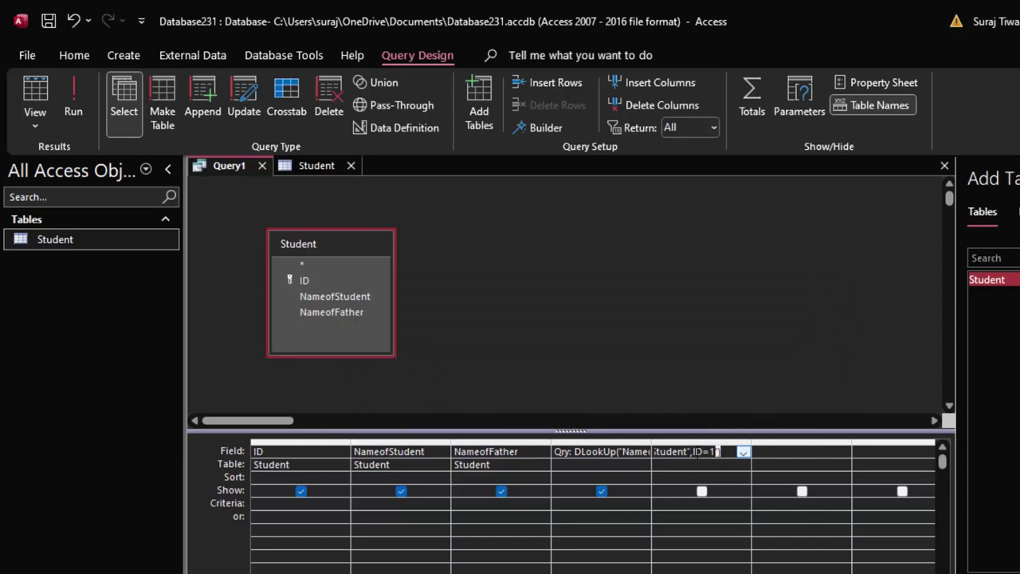
# - Reopen Qry2 in Zoom, insert the missing ," before ID=1, and rerun the query
pyautogui.rightClick(698, 453)
pyautogui.click(722, 573)
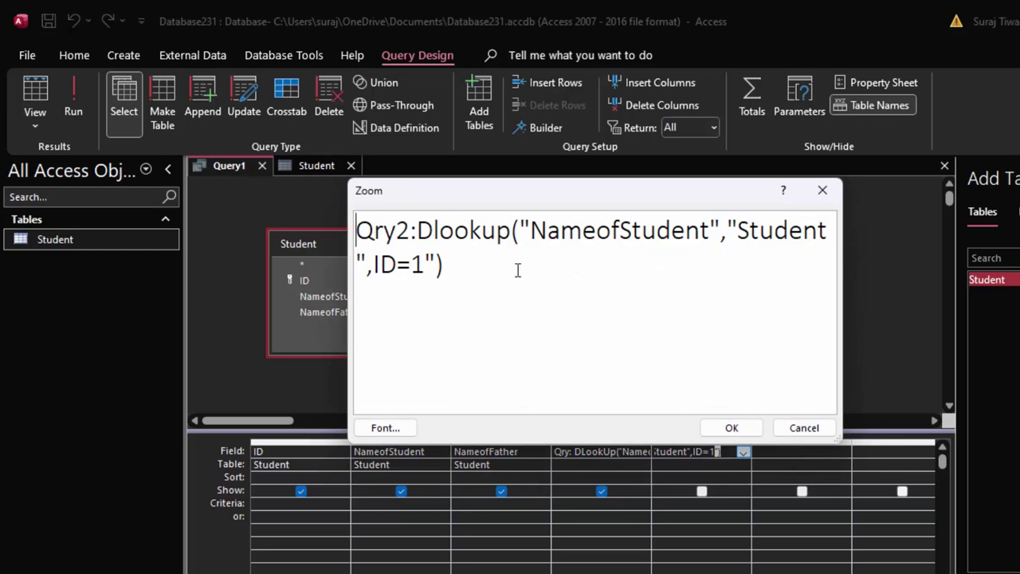
pyautogui.click(369, 264)
pyautogui.write(',"')
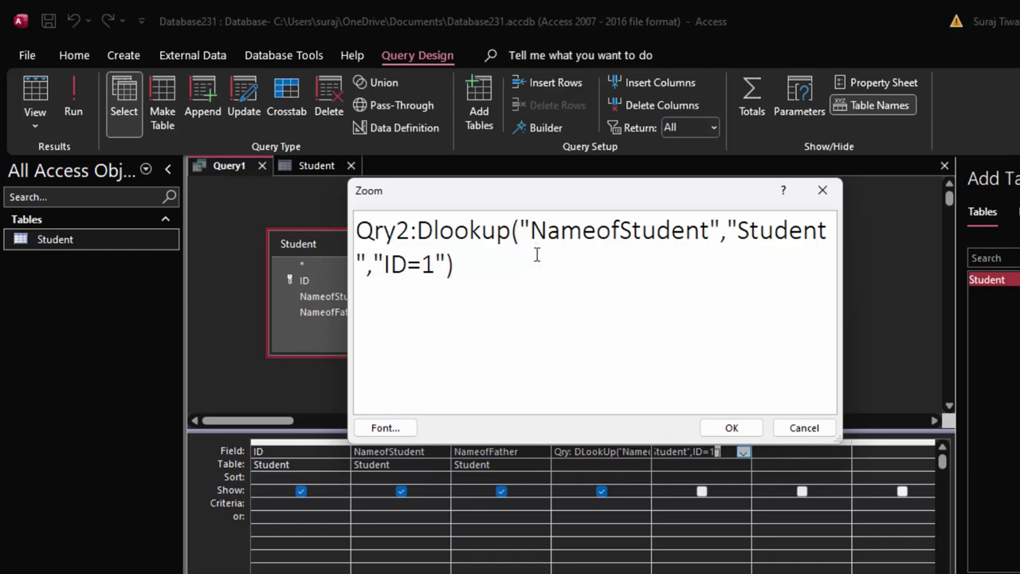
pyautogui.click(732, 428)
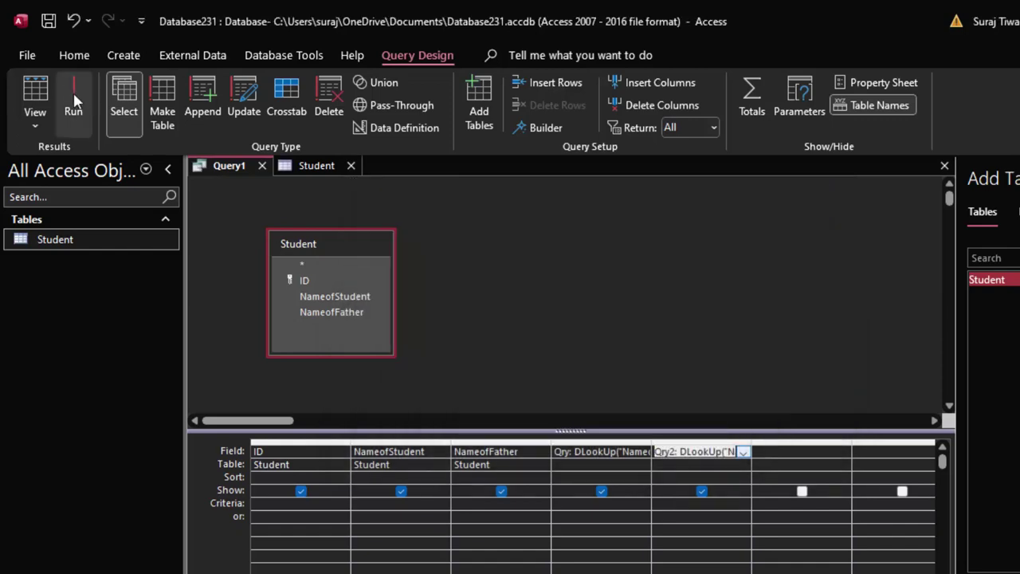
pyautogui.click(73, 100)
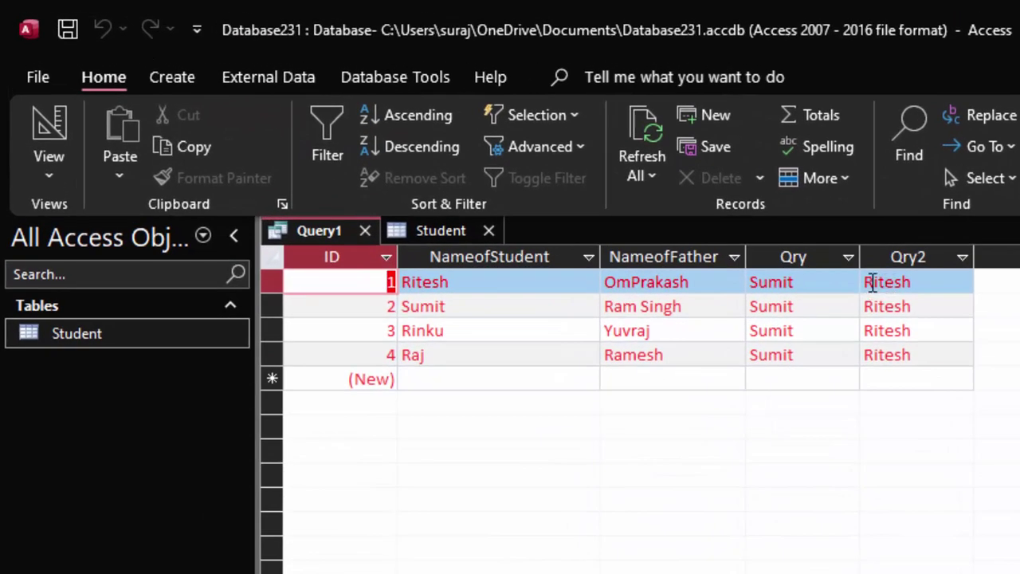
# - Compare row 1's Qry2 name with NameofStudent, then check it matches Student record ID 1
pyautogui.moveTo(928, 282); pyautogui.dragTo(861, 271)
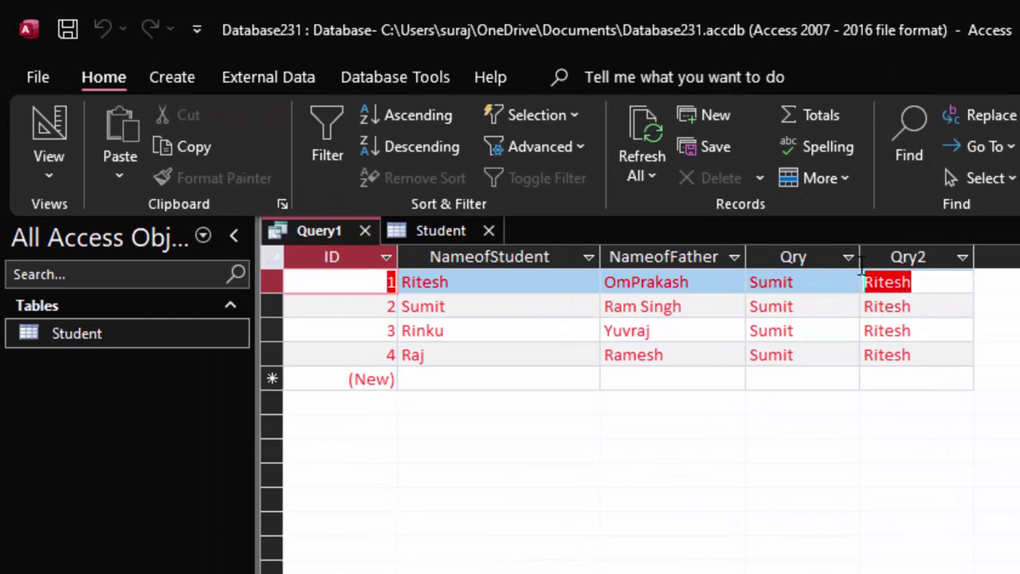
pyautogui.click(865, 292)
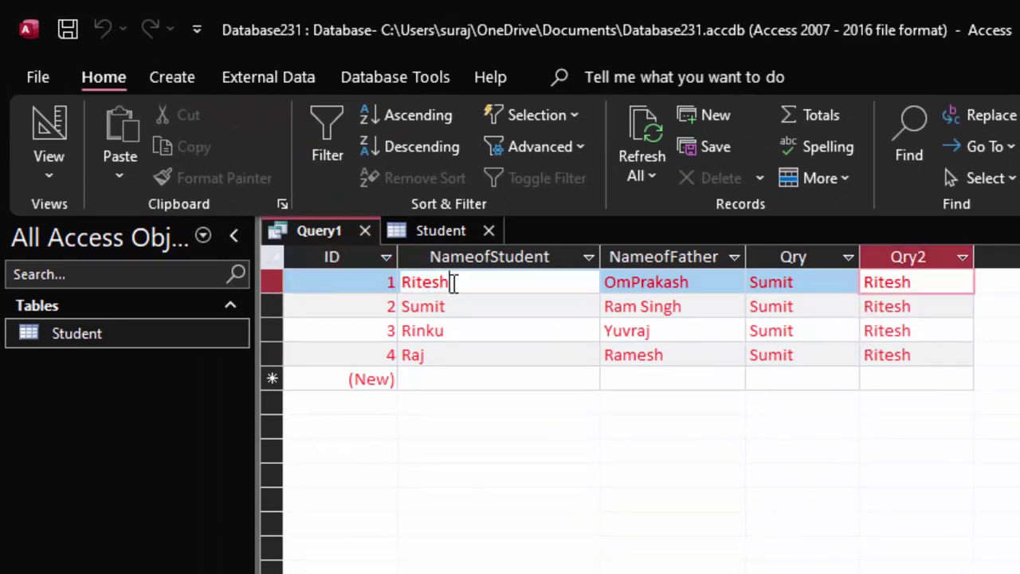
pyautogui.moveTo(453, 282); pyautogui.dragTo(396, 282)
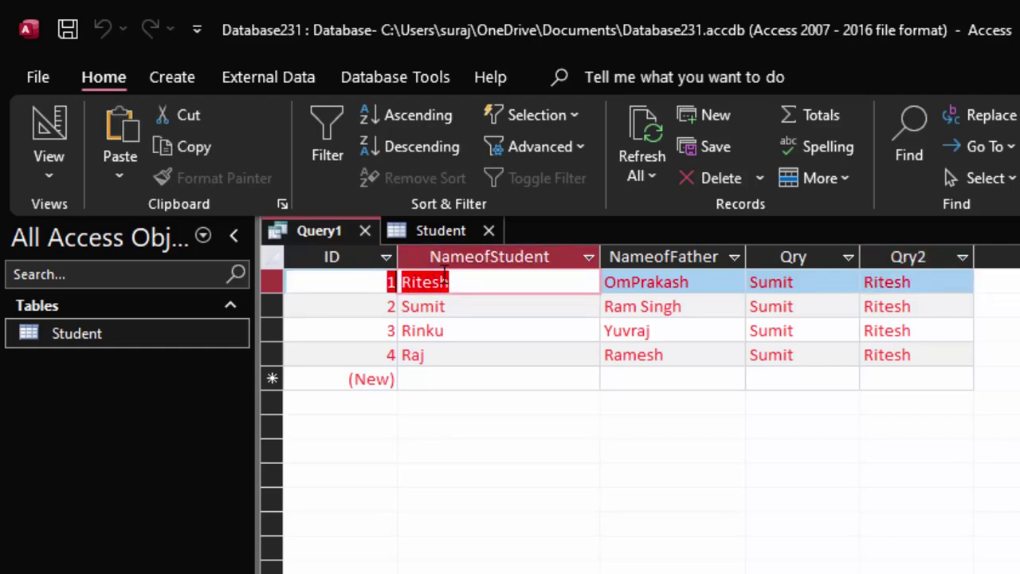
pyautogui.hotkey('shift', 'Tab')
pyautogui.click(431, 232)
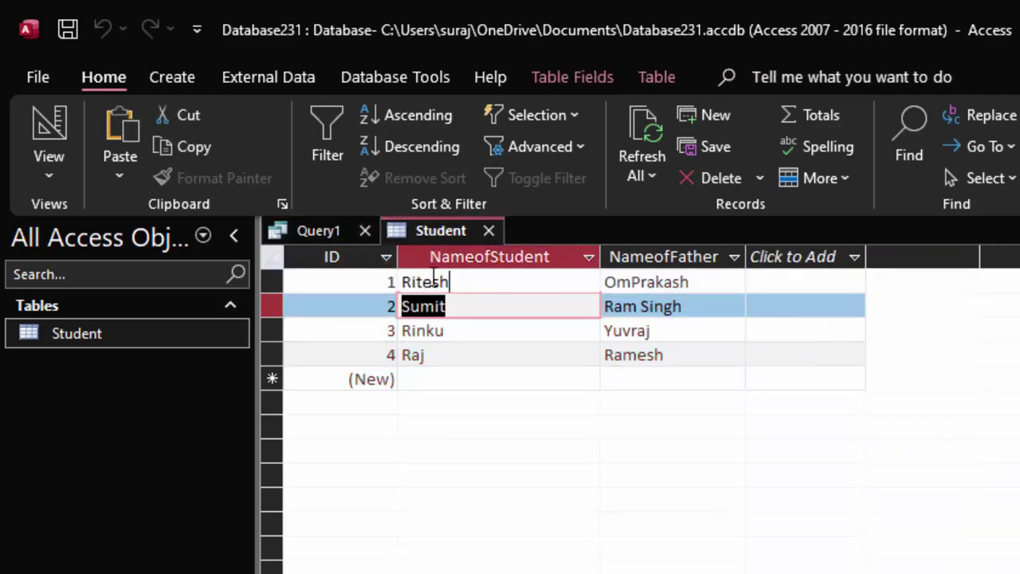
pyautogui.press('Up')
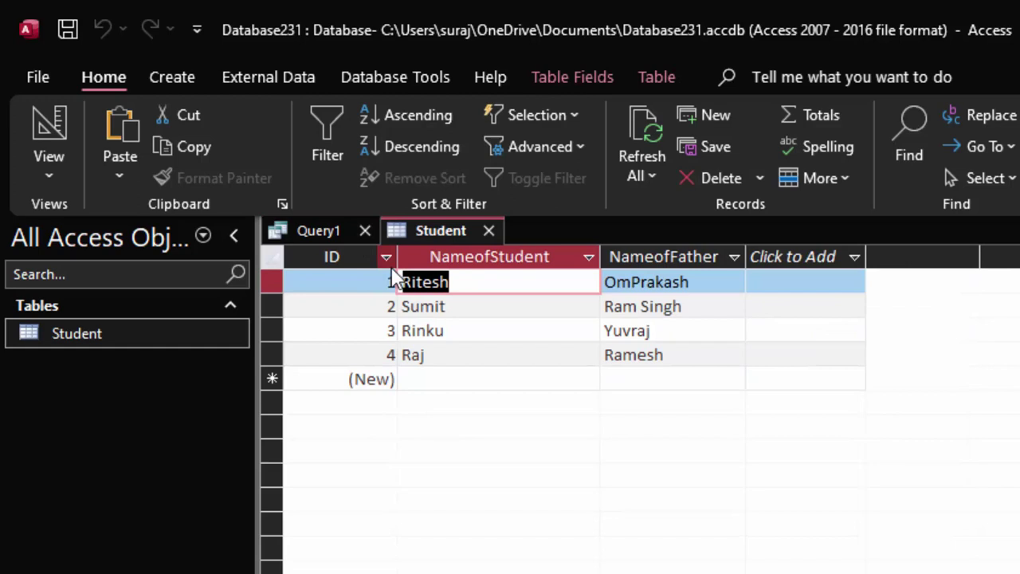